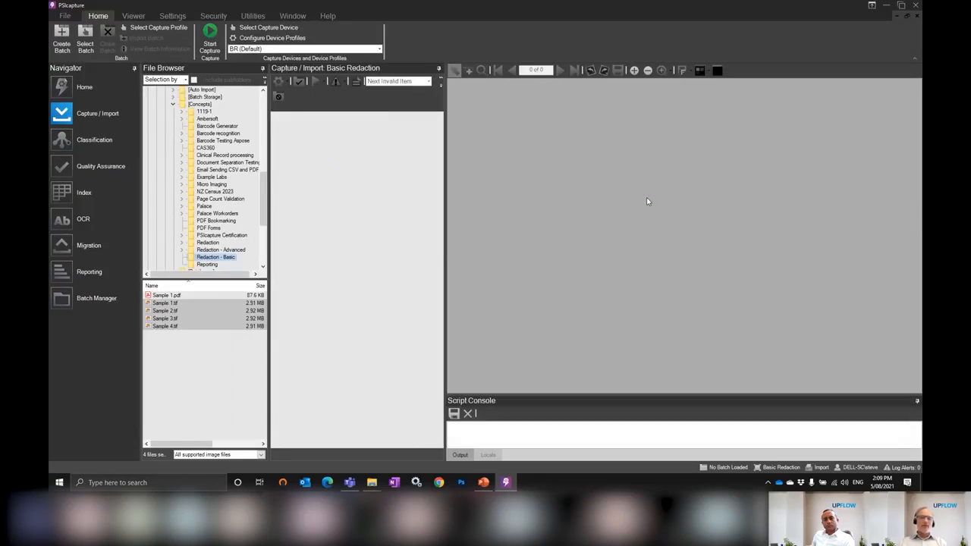
Import the four selected sample TIF files and compare the tax number label on each document, from the fourth back to the first
left_click(206, 32)
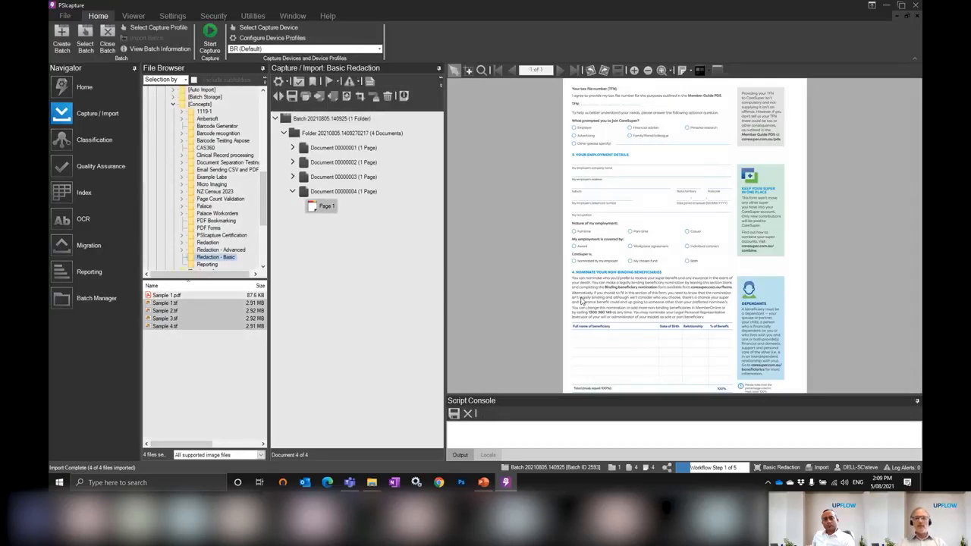
left_click(468, 70)
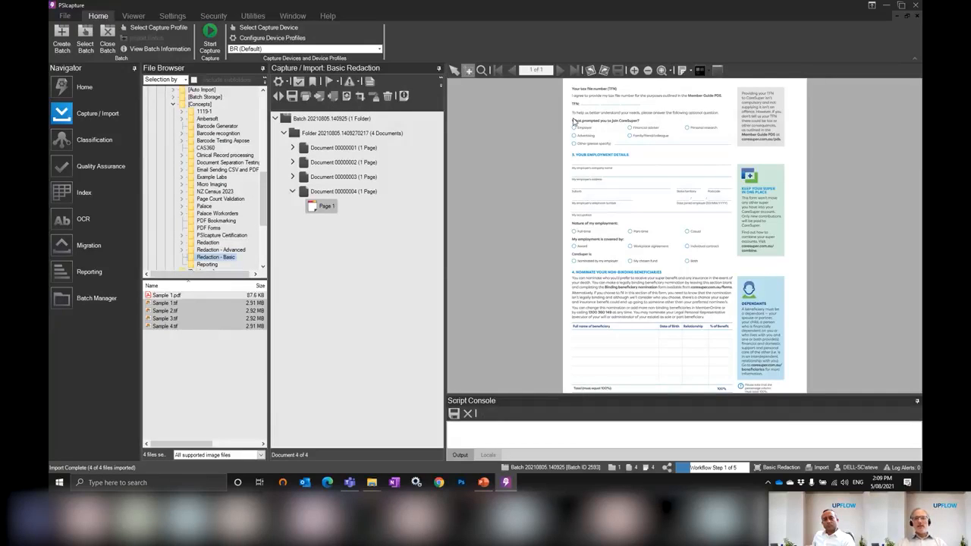
left_click_drag(624, 126, 555, 88)
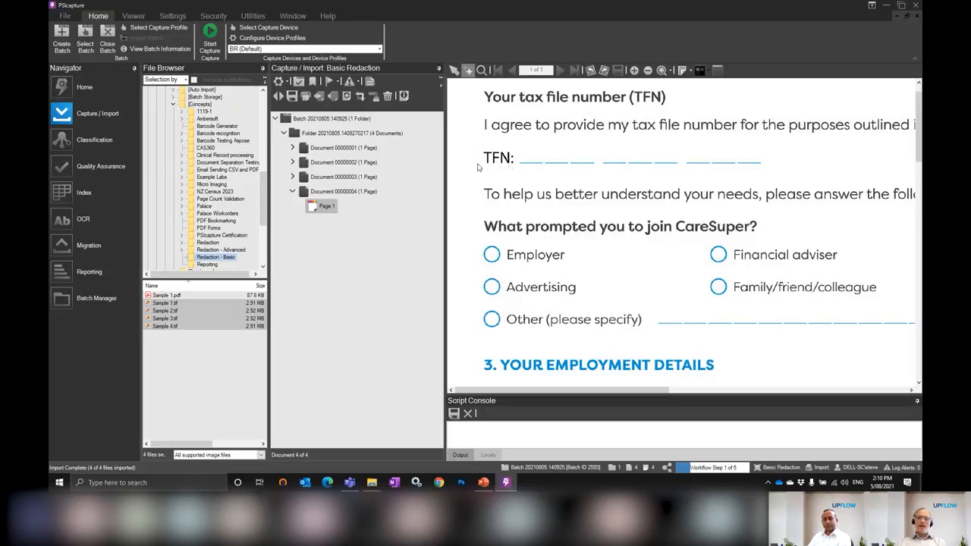
left_click(350, 178)
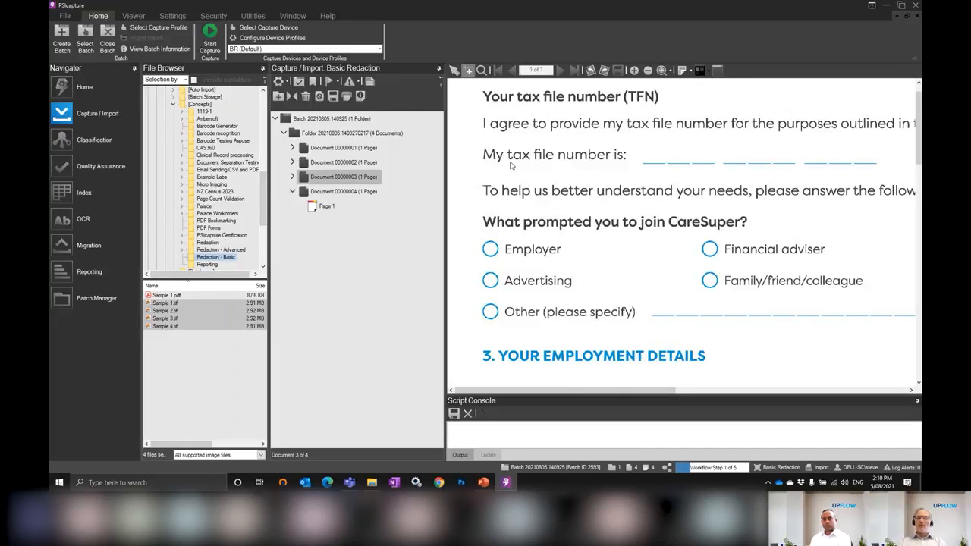
left_click(337, 166)
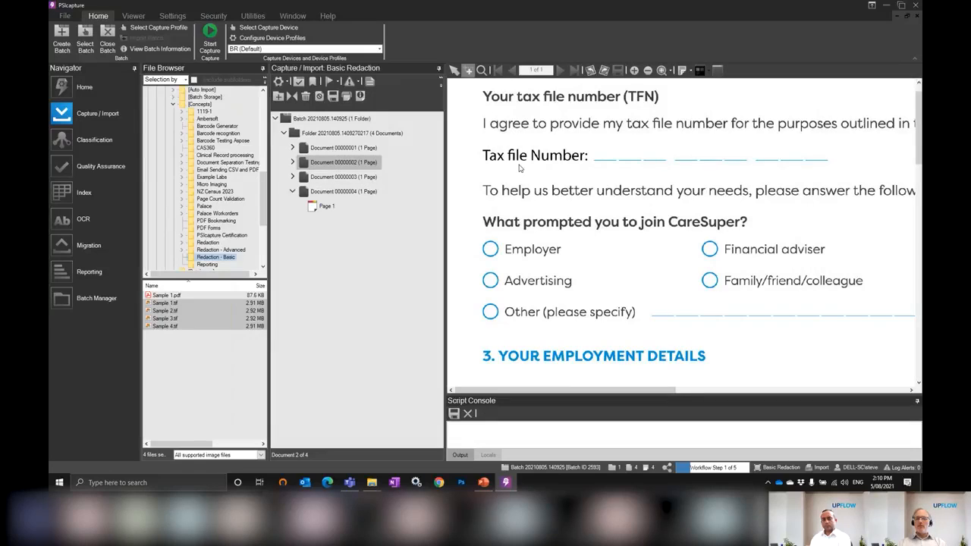
left_click(365, 148)
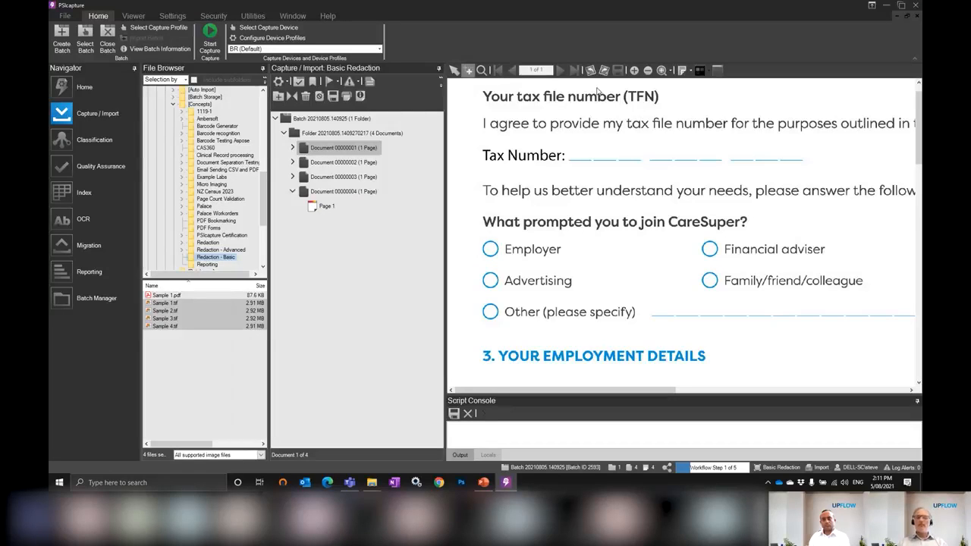
Close the batch, continuing with the Index workflow step, and review the redaction anchor on documents 2 to 4
left_click(112, 43)
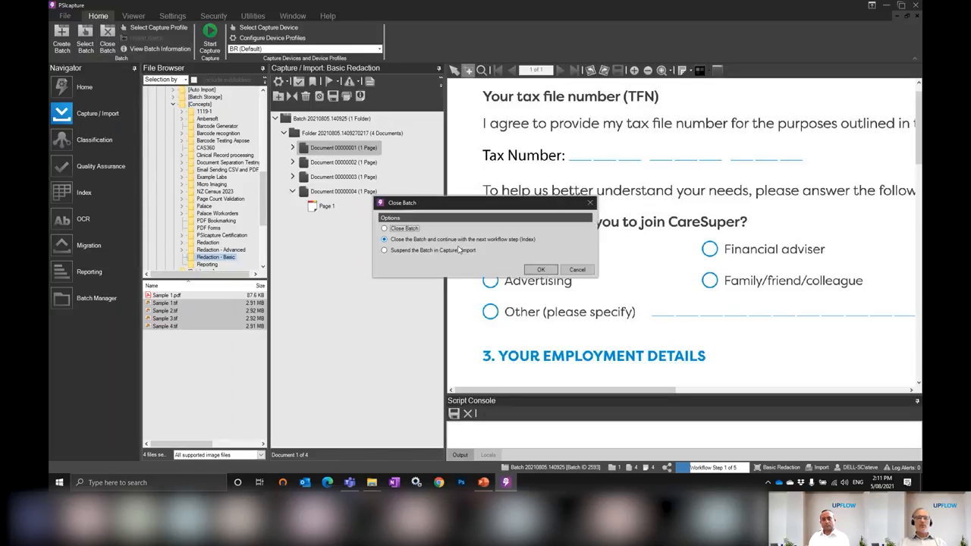
left_click(531, 269)
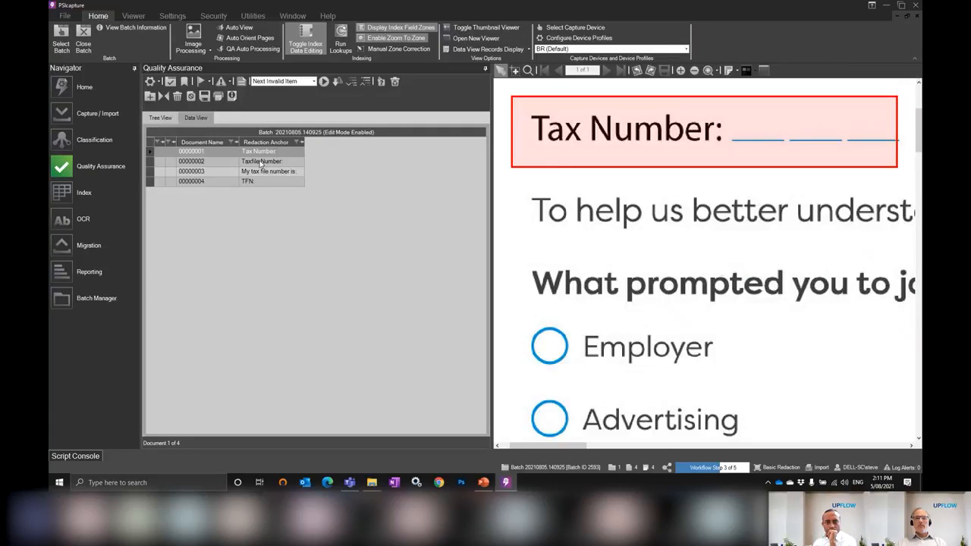
left_click(262, 162)
left_click(261, 172)
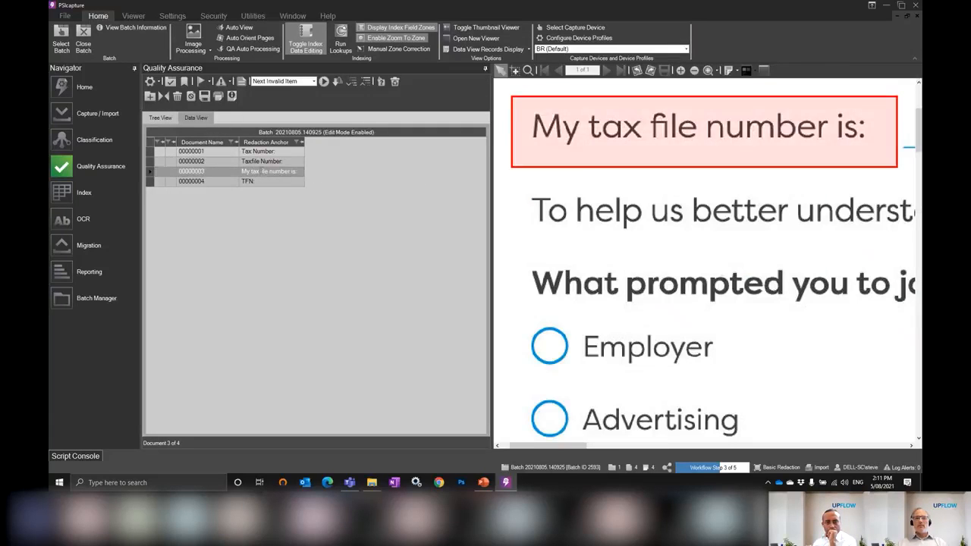
left_click(262, 182)
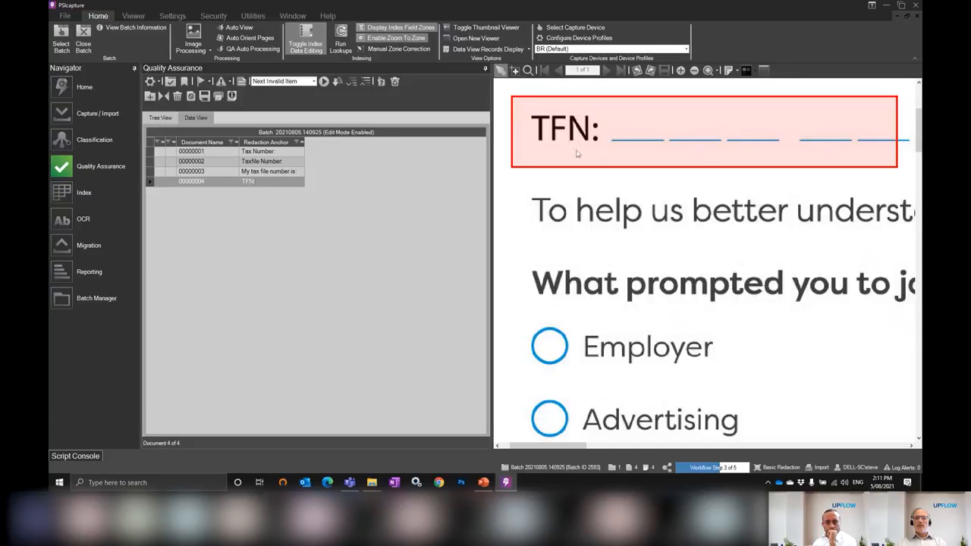
Close the batch, continuing with the Redaction step, and inspect the redacted tax number area of every document in the data view
left_click(83, 37)
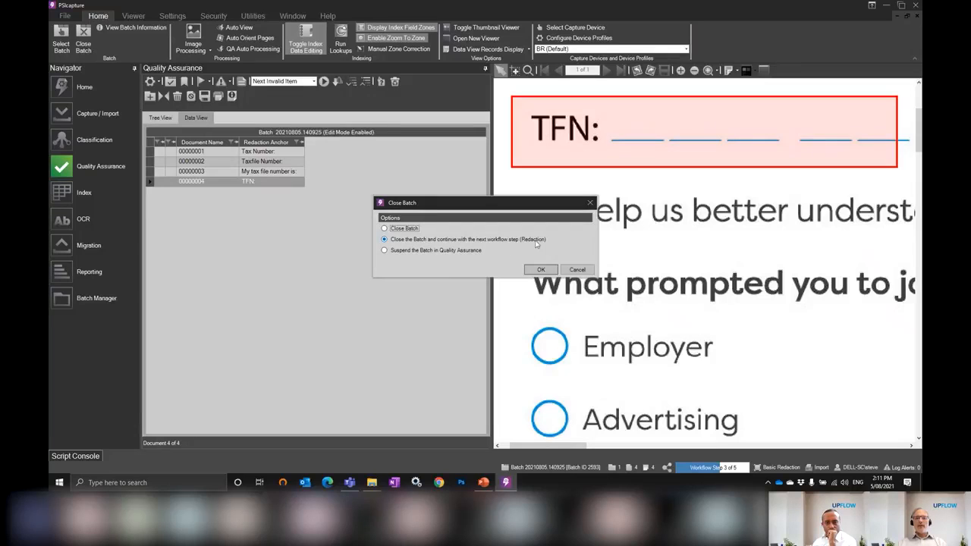
left_click(536, 272)
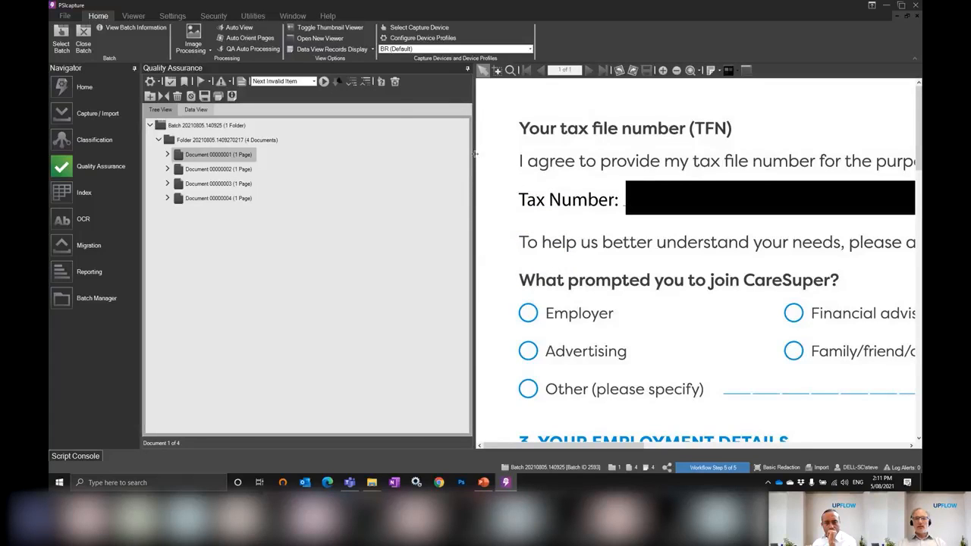
left_click_drag(474, 156, 390, 159)
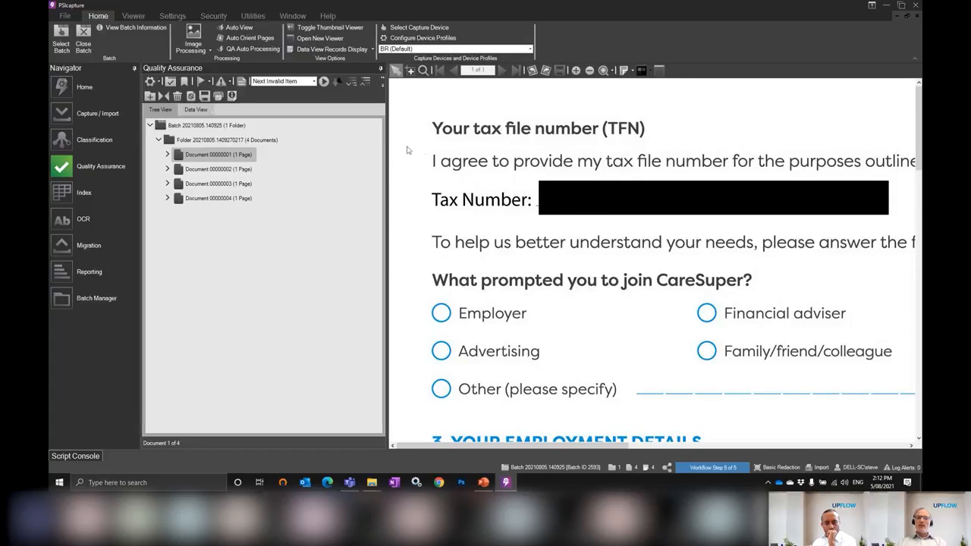
left_click(196, 110)
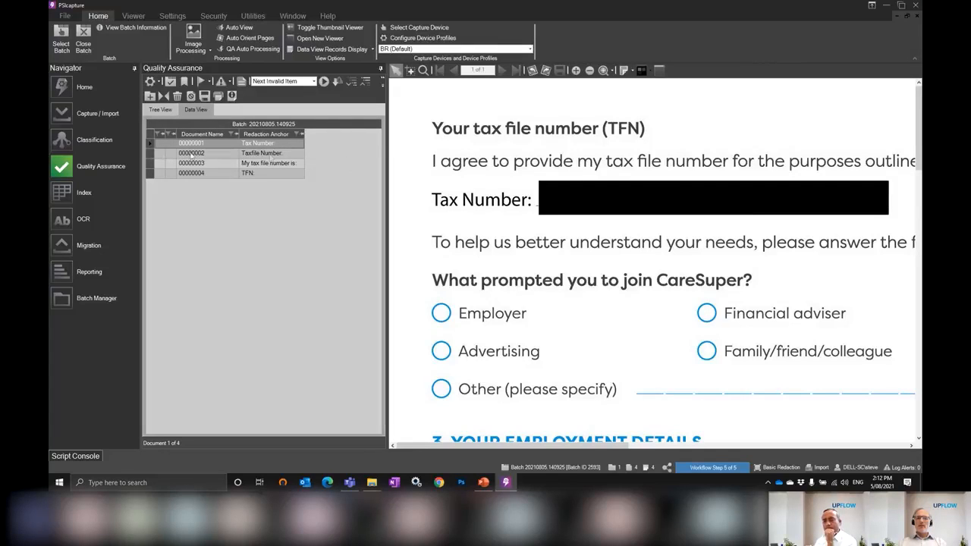
left_click(152, 155)
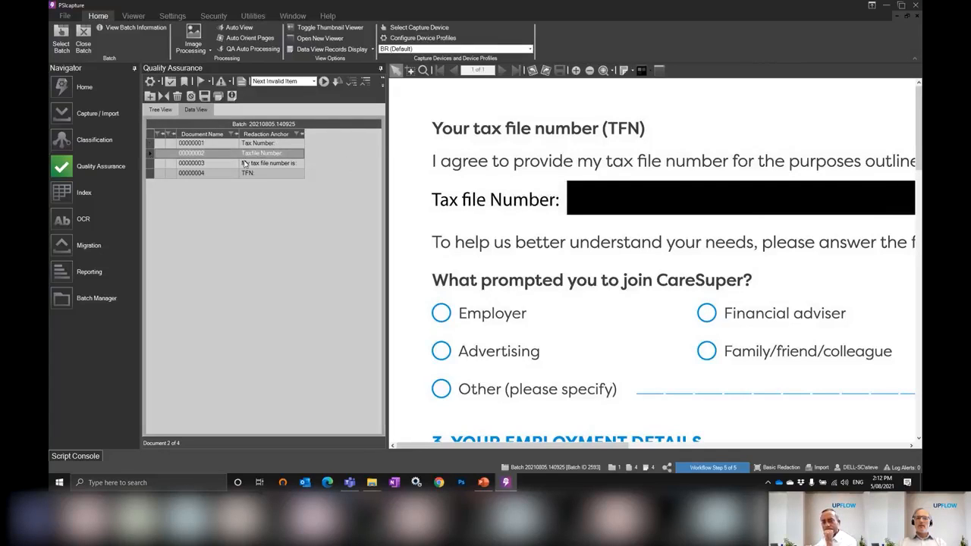
left_click(278, 166)
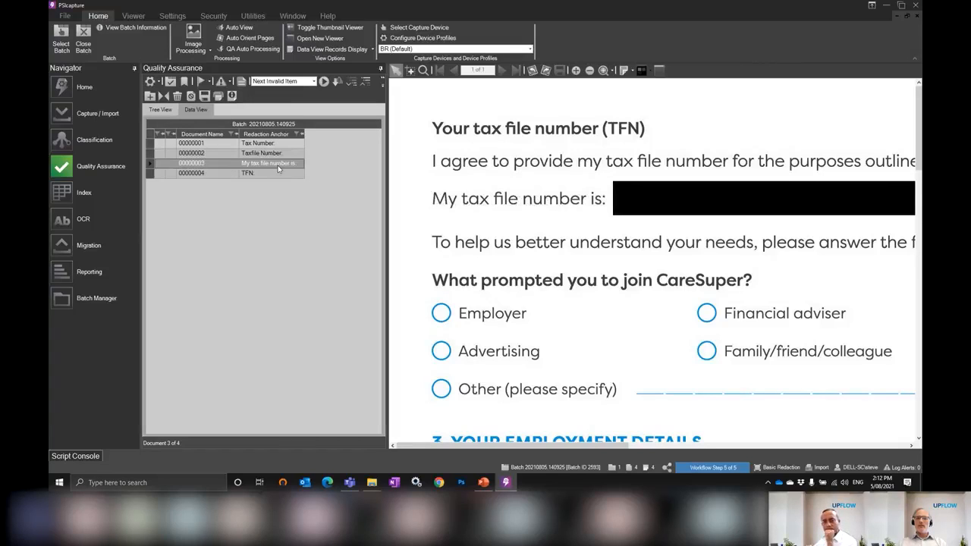
left_click(277, 172)
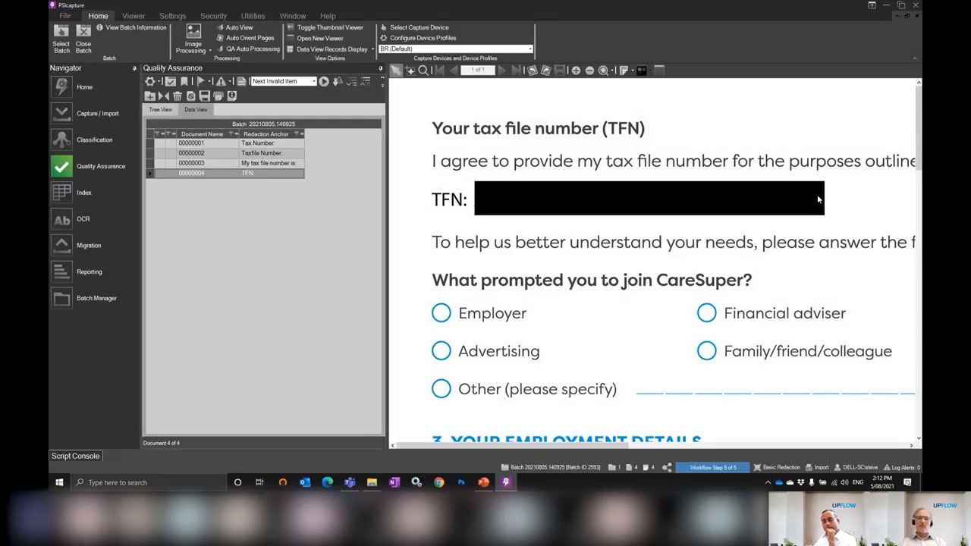
Close the Basic Redaction batch completely and dismiss the capture profile selection
left_click(84, 38)
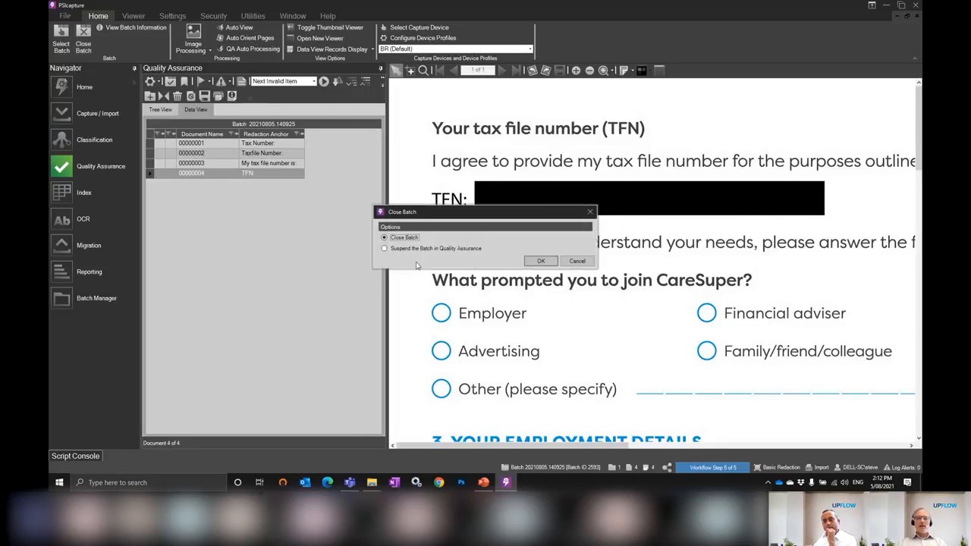
left_click(539, 261)
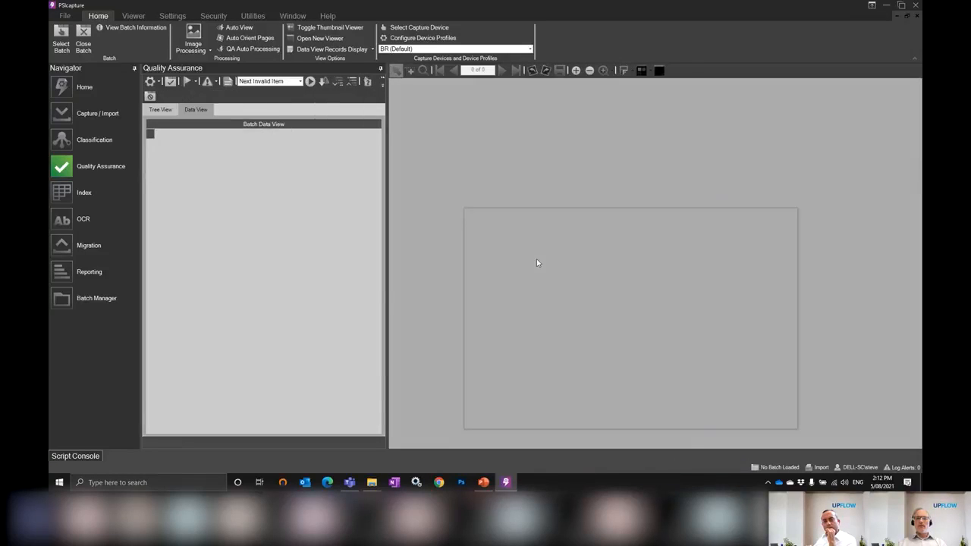
left_click(787, 420)
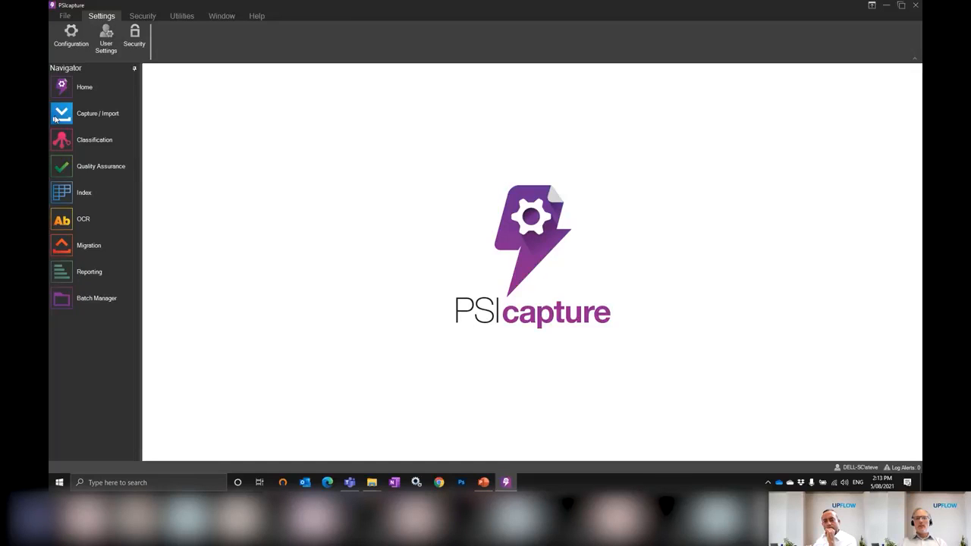
Load the Redaction Advanced capture profile and import Annual Fee Receipt_Sample 1.pdf and Fee4service invoice Sample 1.pdf
left_click(56, 119)
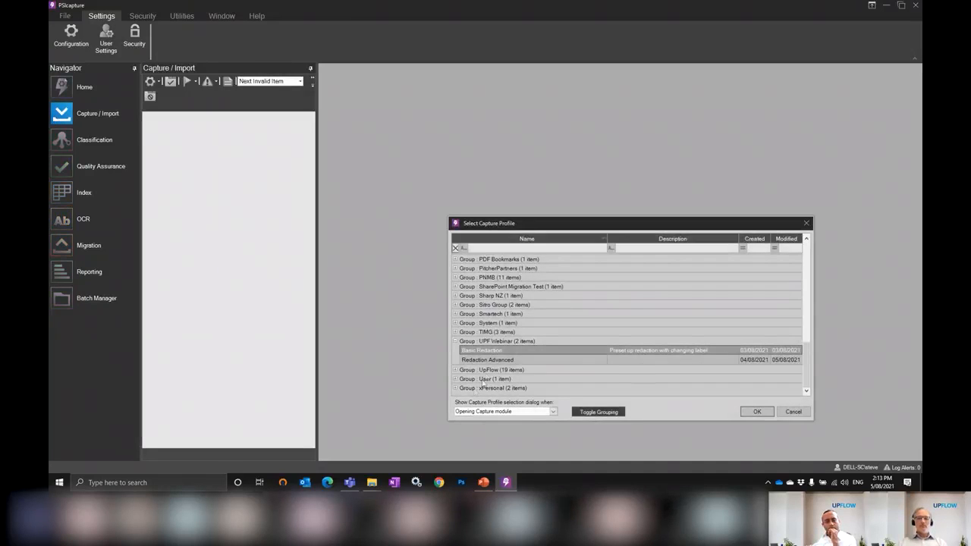
double_click(490, 360)
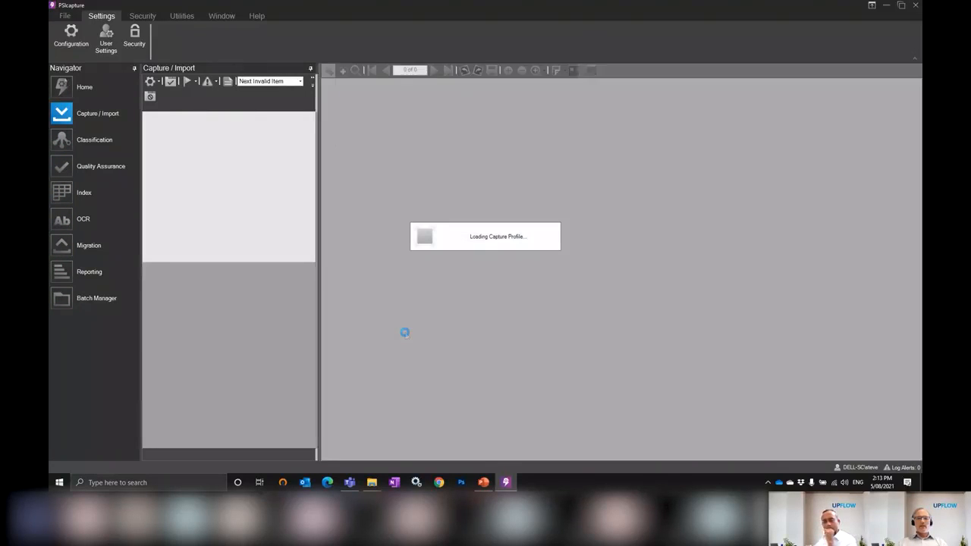
left_click(189, 295)
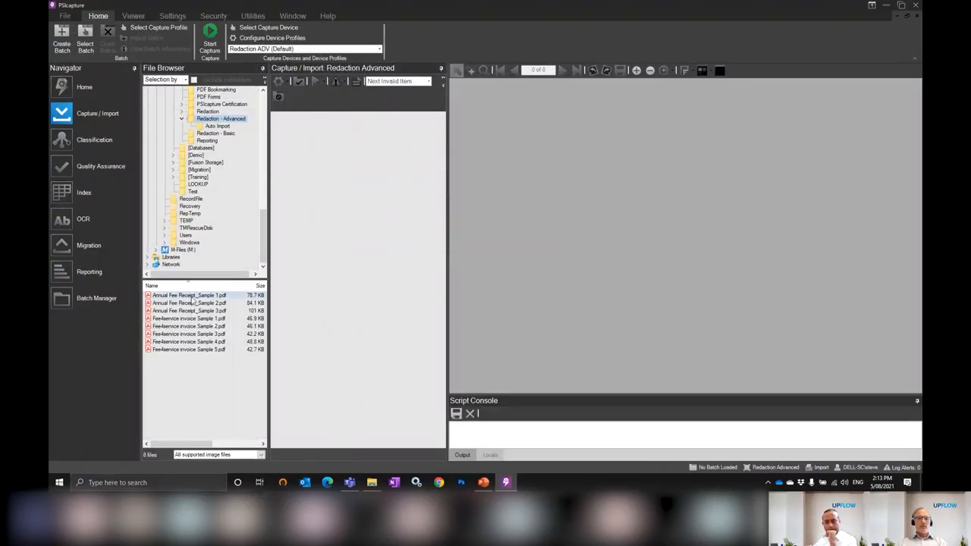
left_click(194, 318, "ctrl")
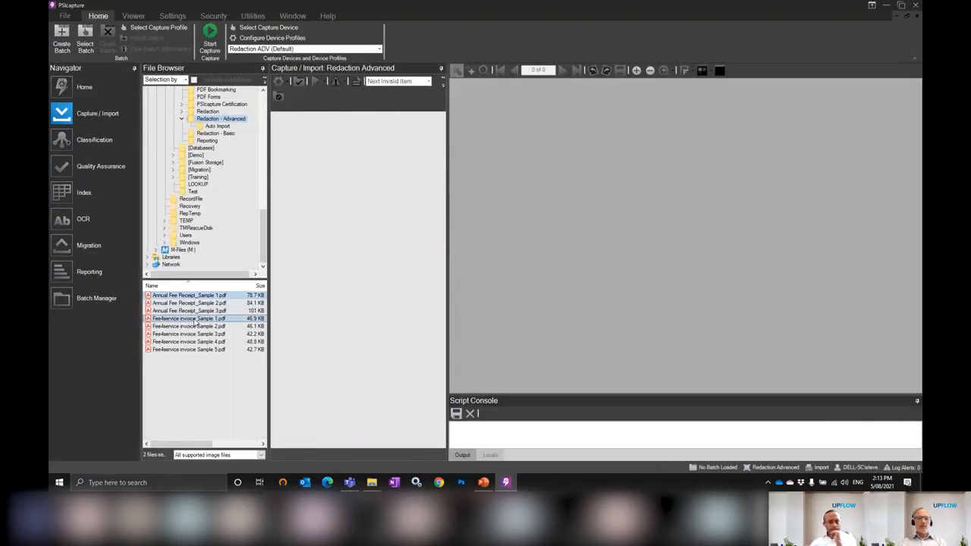
left_click(212, 38)
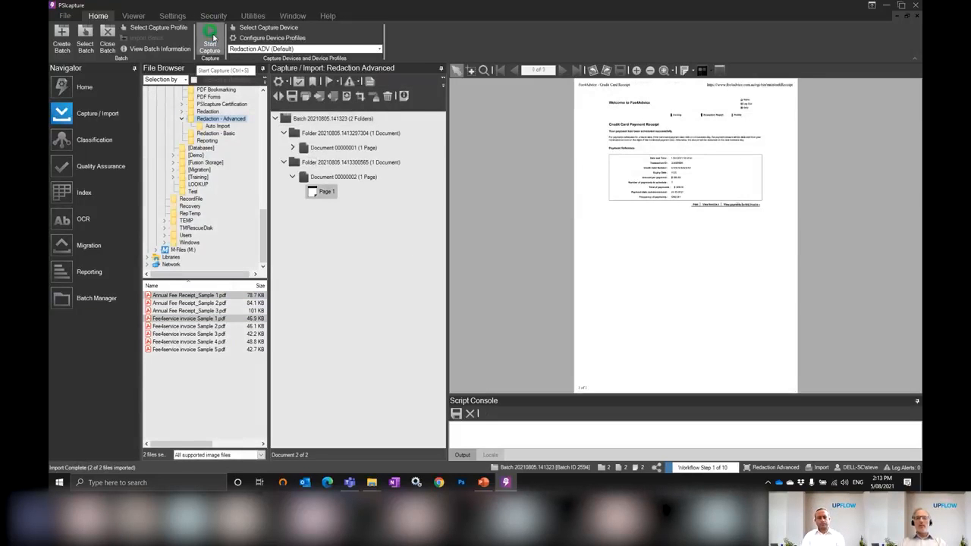
Examine the credit card payment reference on the second document and the bank account details on the first
left_click(471, 71)
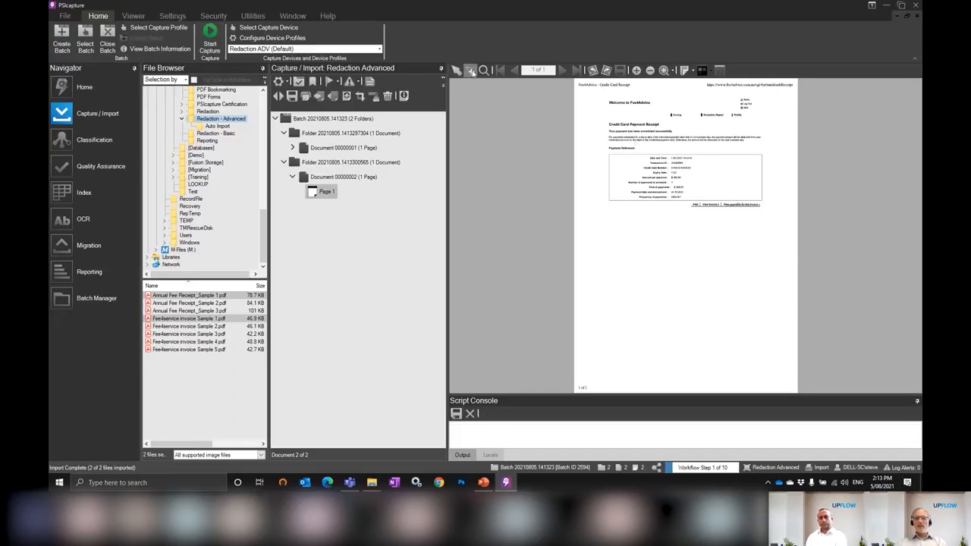
left_click_drag(611, 131, 723, 214)
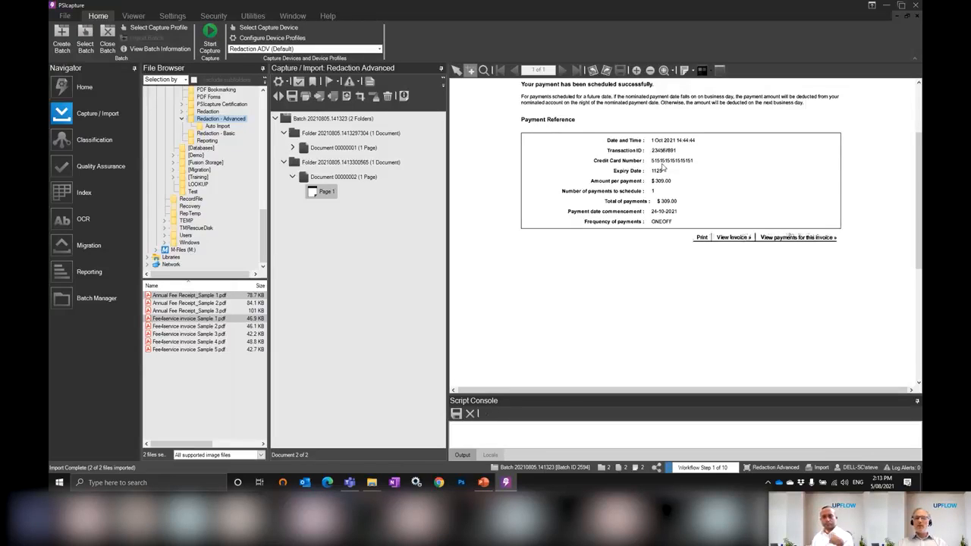
left_click(348, 148)
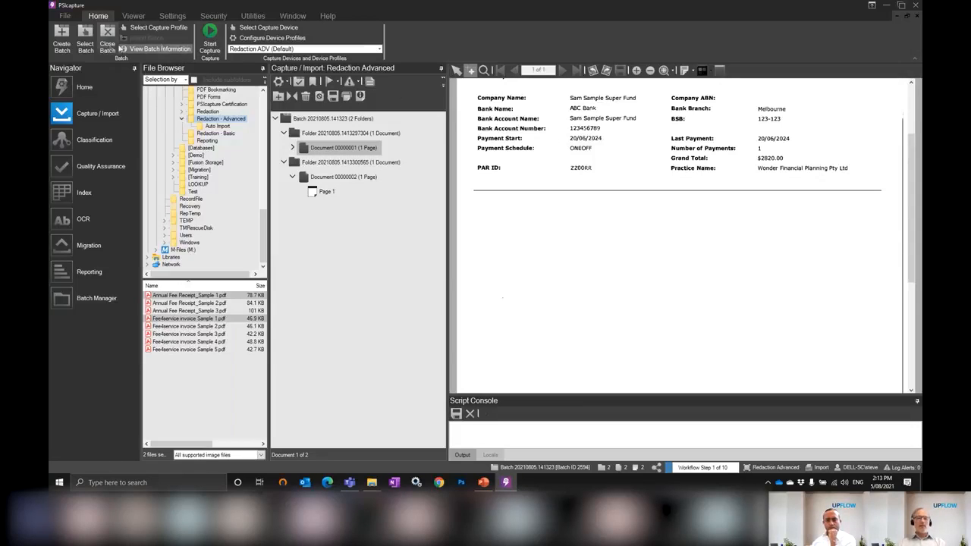
Close the batch, continuing with the next workflow step, and dismiss the batch validation results
left_click(109, 44)
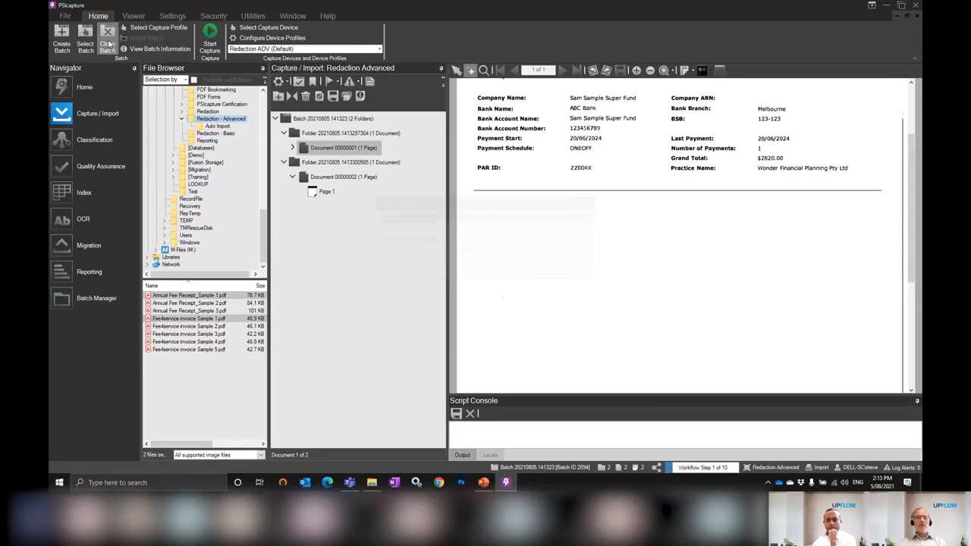
left_click(536, 269)
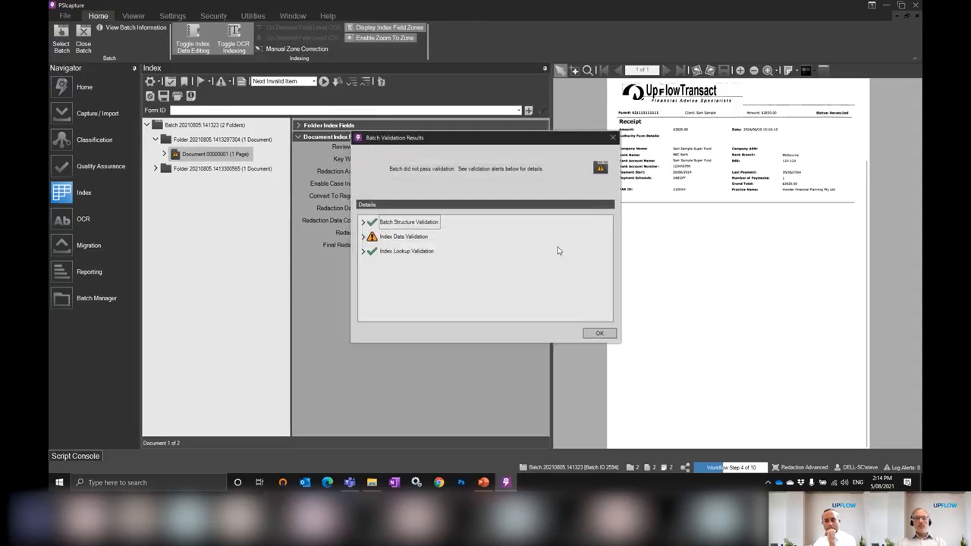
left_click(601, 334)
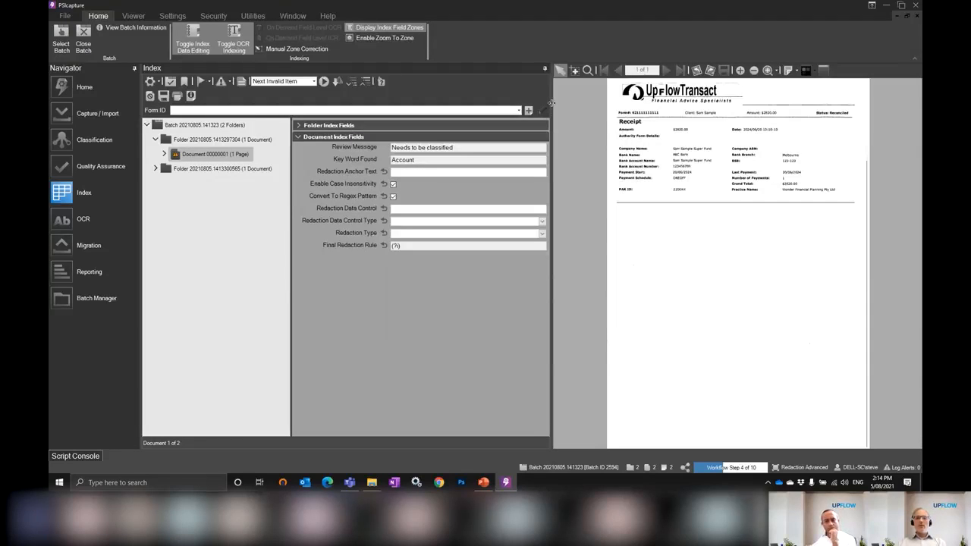
Inspect where the Key Word Found value "Account" matches in the bank details of the first document
left_click_drag(556, 106, 560, 106)
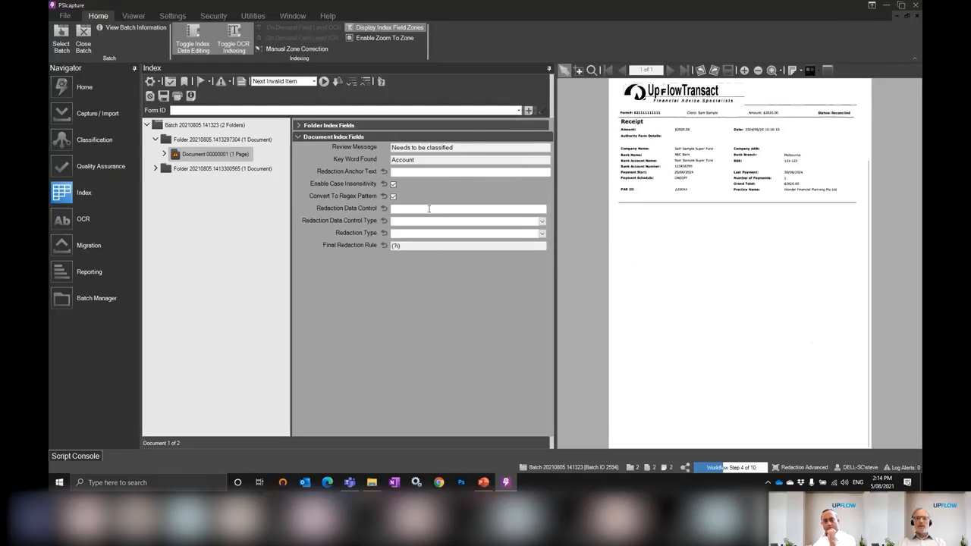
left_click_drag(671, 206, 673, 217)
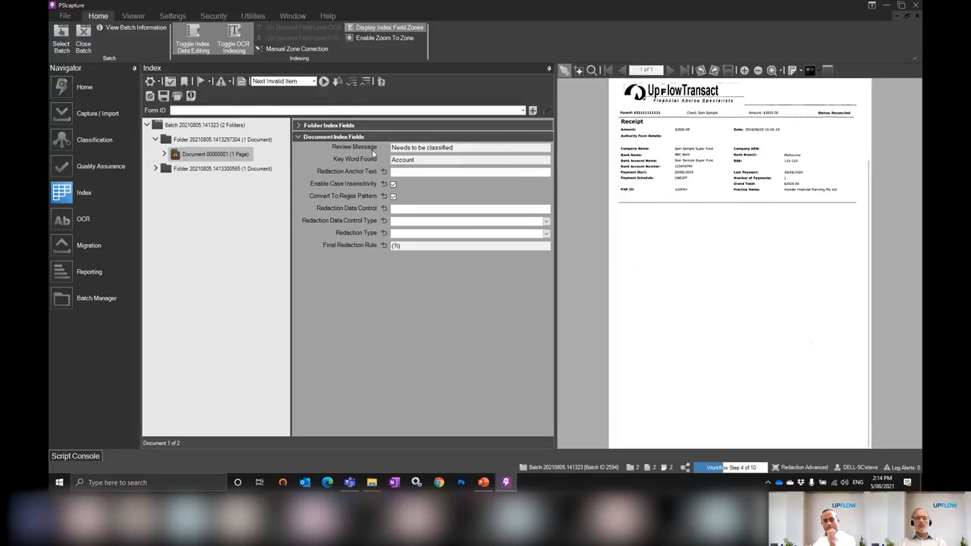
left_click(462, 160)
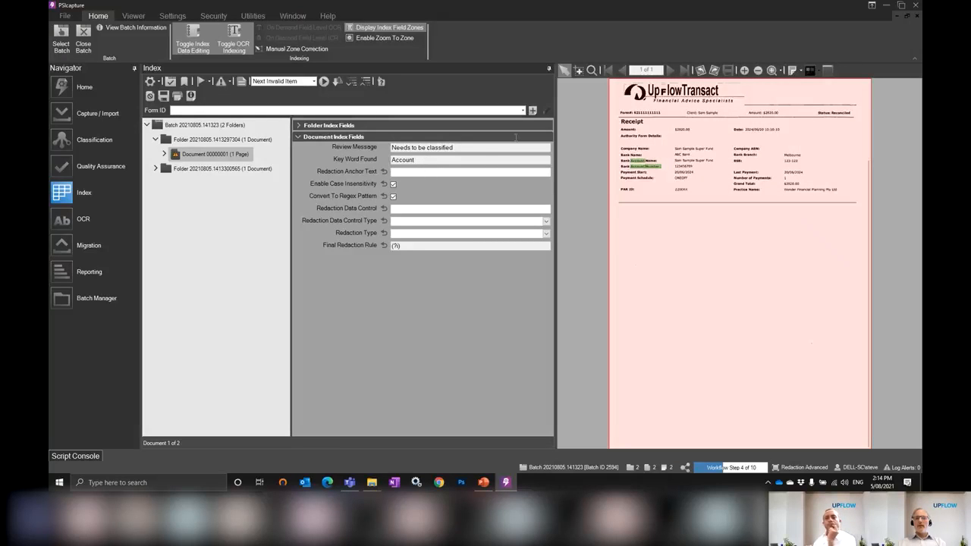
left_click(591, 70)
left_click_drag(618, 143, 729, 199)
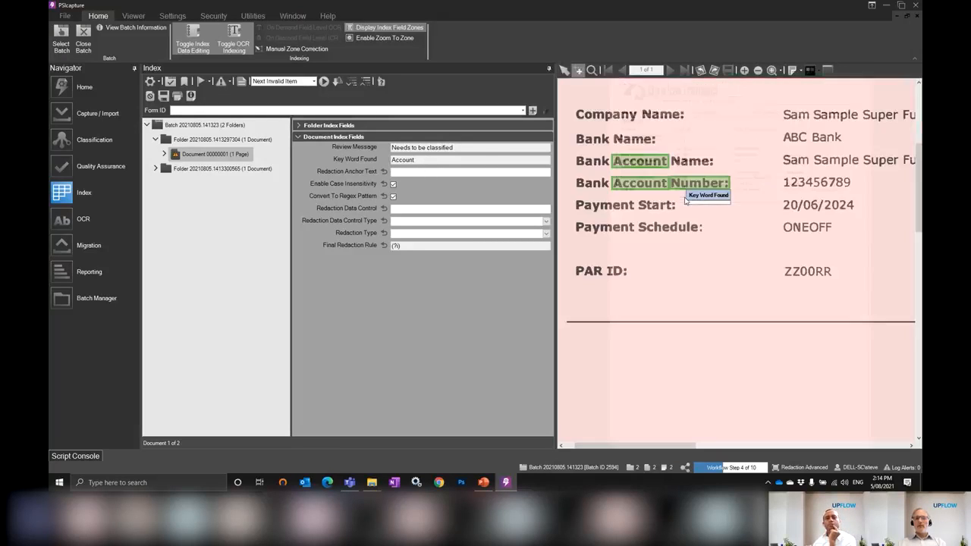
Create a new classification form for the first document with Form ID "UpF Transact" and group "Account Number"
left_click_drag(575, 263, 605, 278)
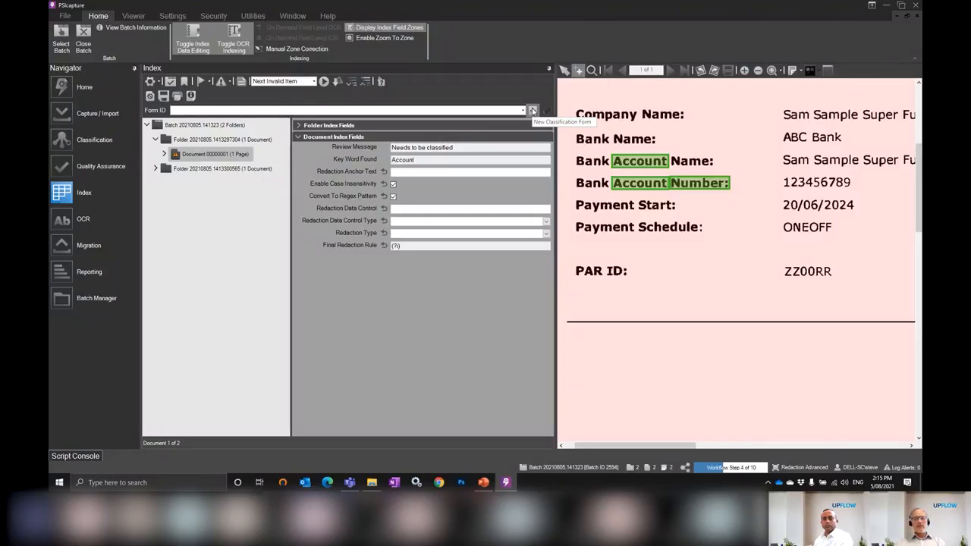
left_click(535, 111)
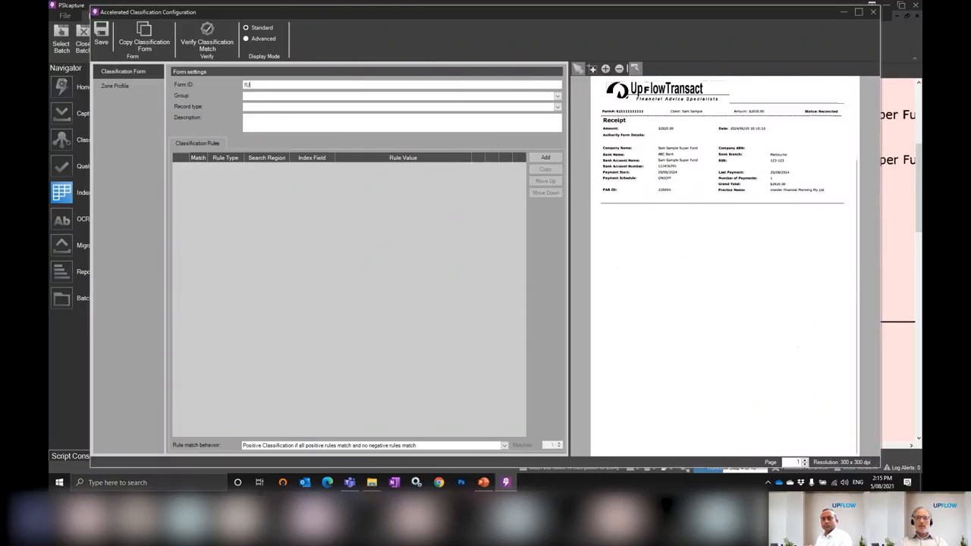
type("UpF Transact")
key("Tab")
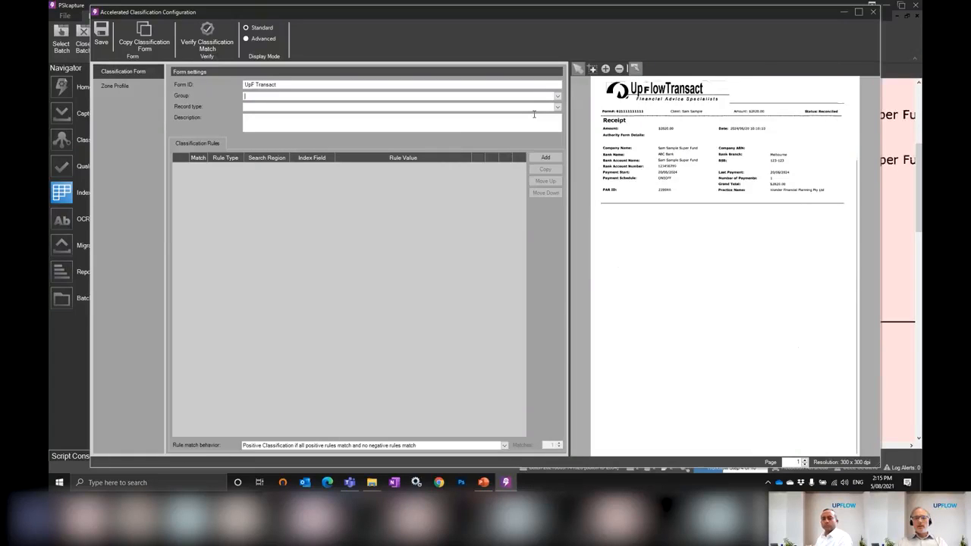
type("a")
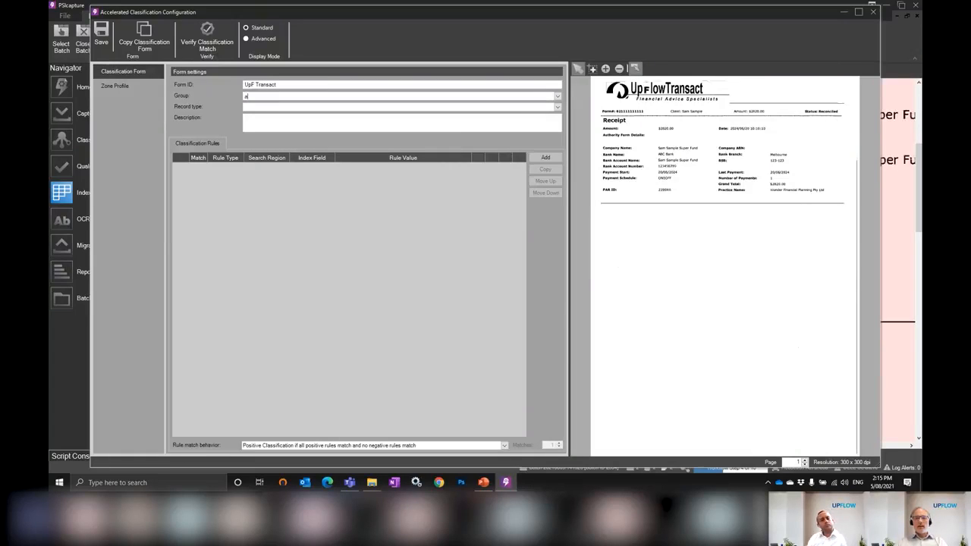
type("ccount Number")
key("Tab")
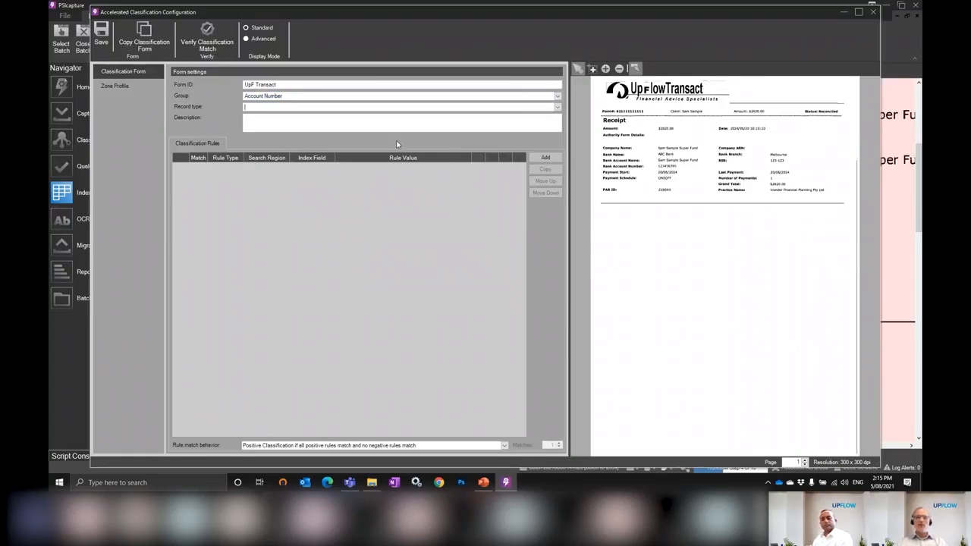
Add OCR Text classification rules from "Financial Advice Specialists" and "Receipt" on the document image
mouse_move(653, 101)
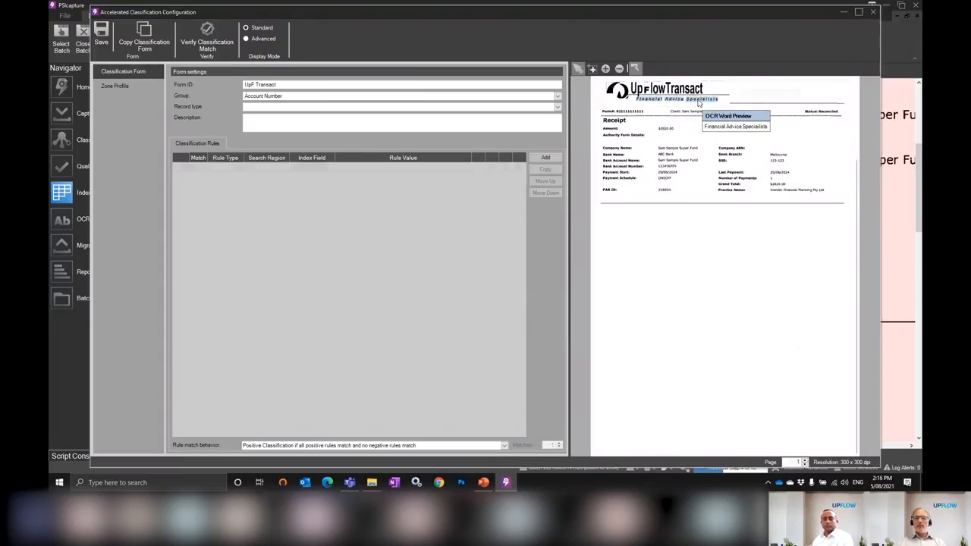
left_click(699, 103)
left_click(614, 120)
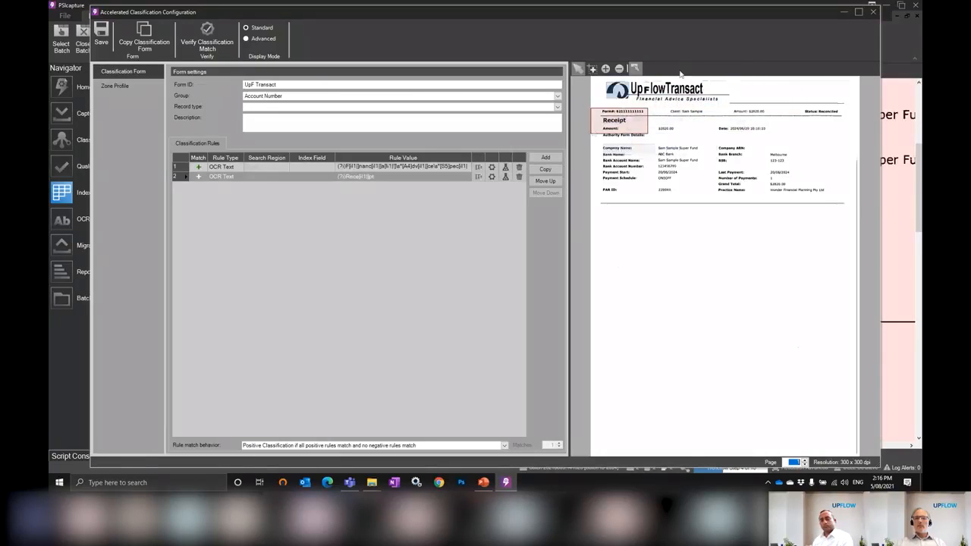
Enlarge the search regions of both rules, covering the page's upper-left area for "Receipt" and its full-width upper part for "Financial Advice Specialists"
left_click(642, 125)
left_click_drag(648, 133, 658, 169)
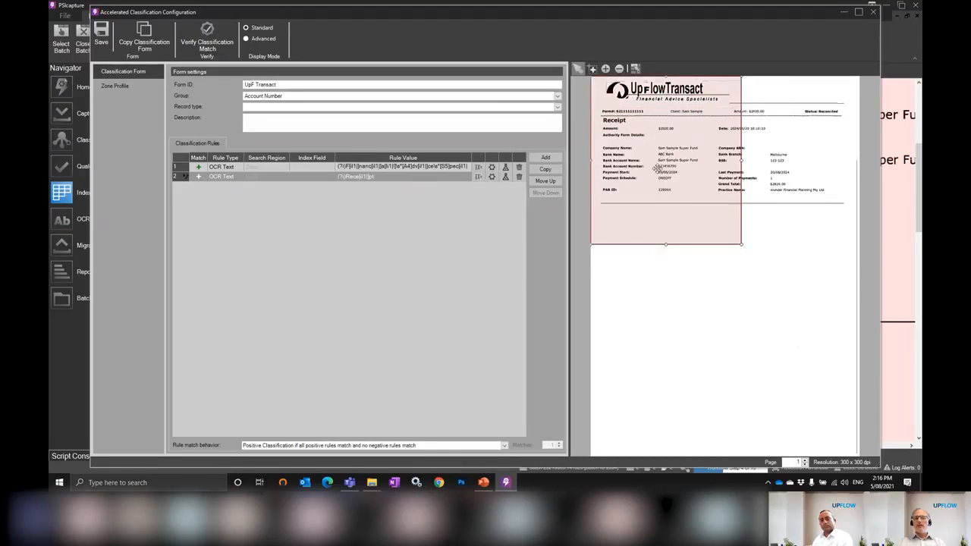
left_click(458, 167)
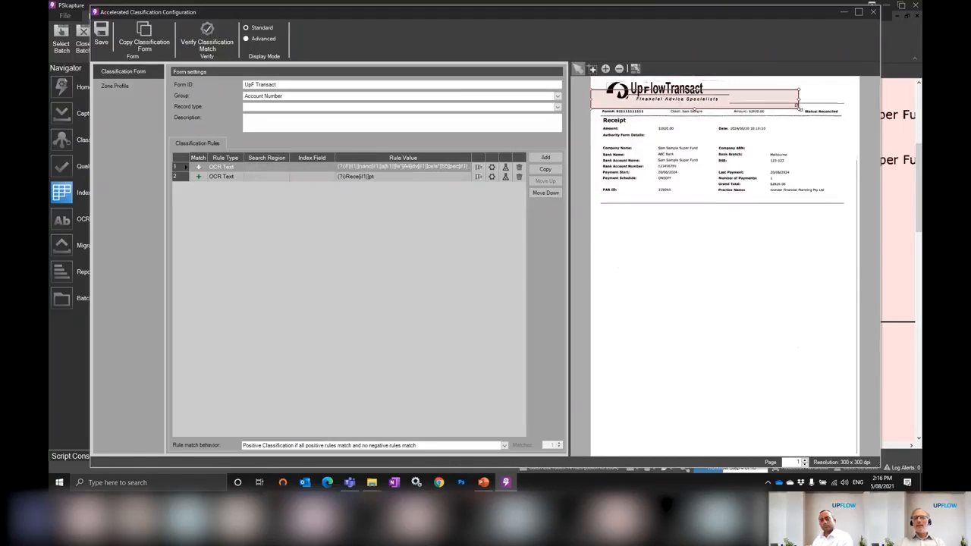
left_click_drag(799, 106, 830, 131)
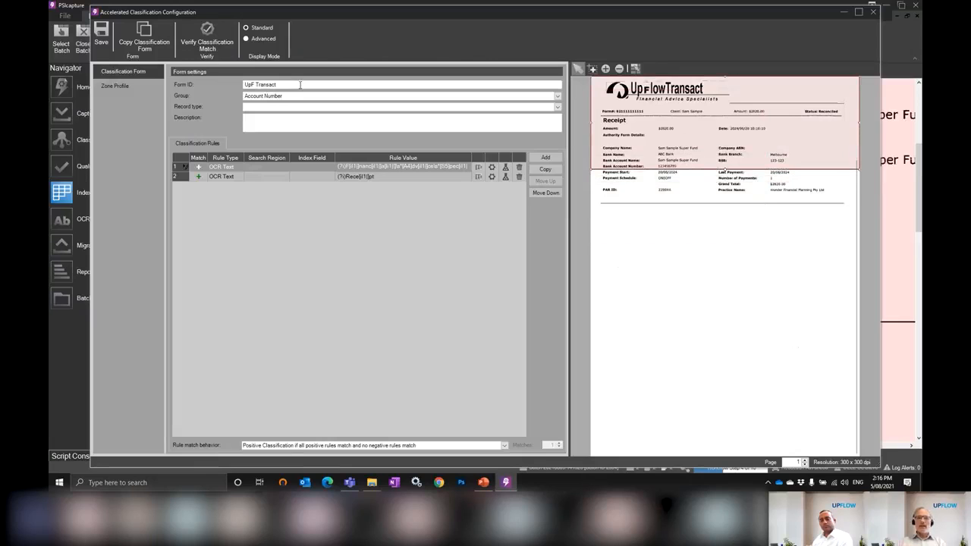
left_click(407, 179)
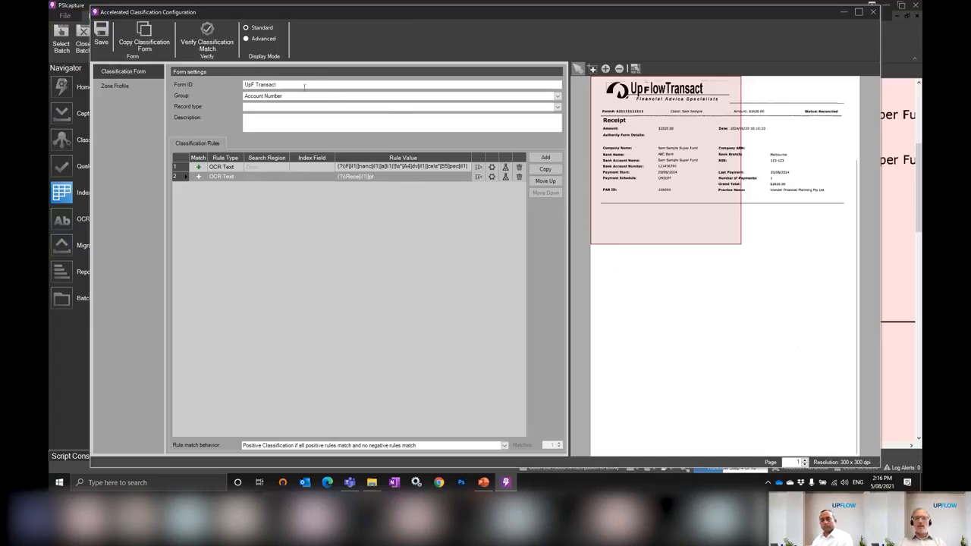
Review the rule match behavior options, keep classification when all positive rules match and no negative rules match, and save the form
left_click_drag(305, 85, 243, 86)
left_click(501, 446)
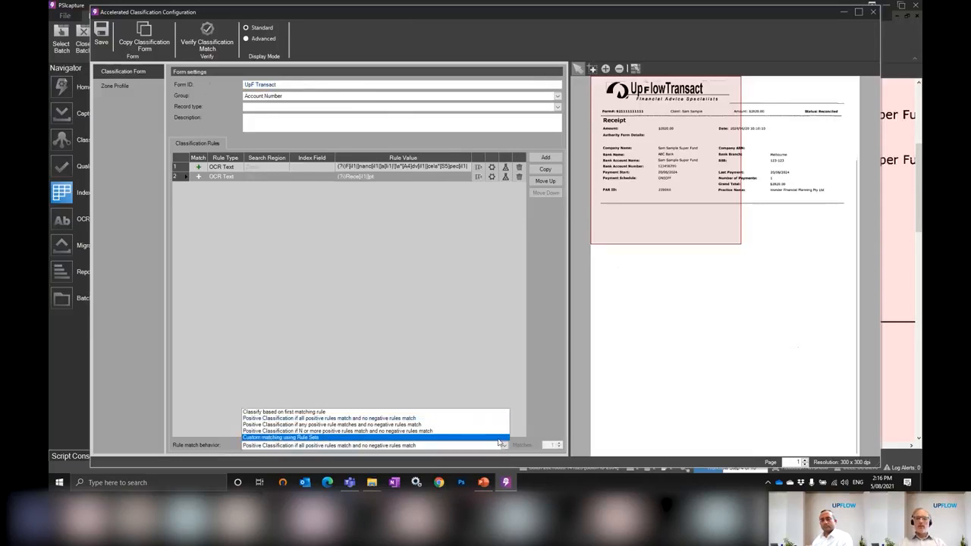
left_click(483, 325)
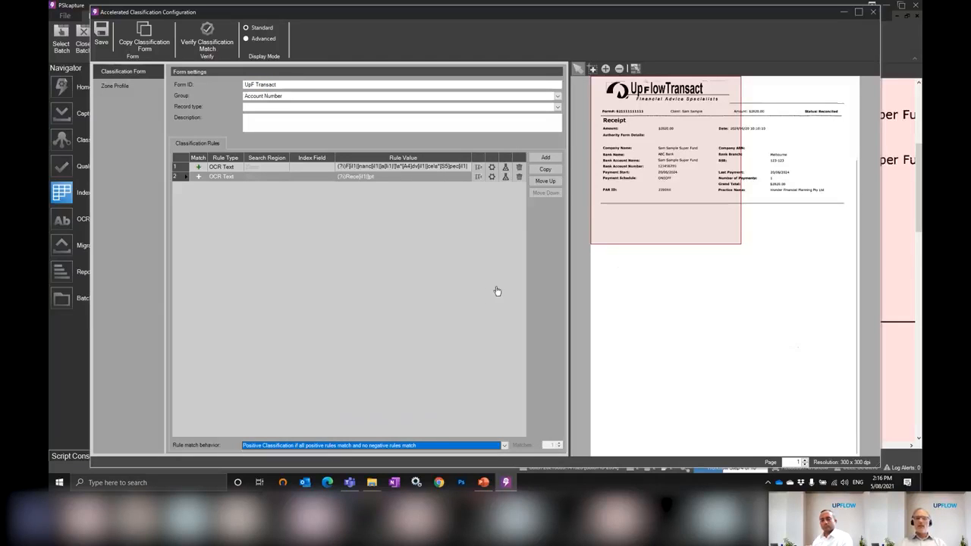
left_click(104, 30)
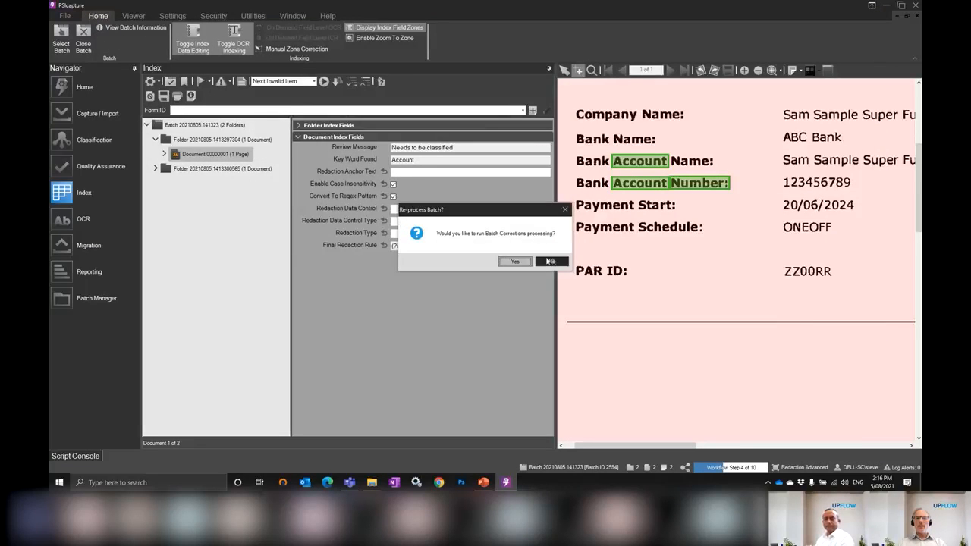
left_click(551, 260)
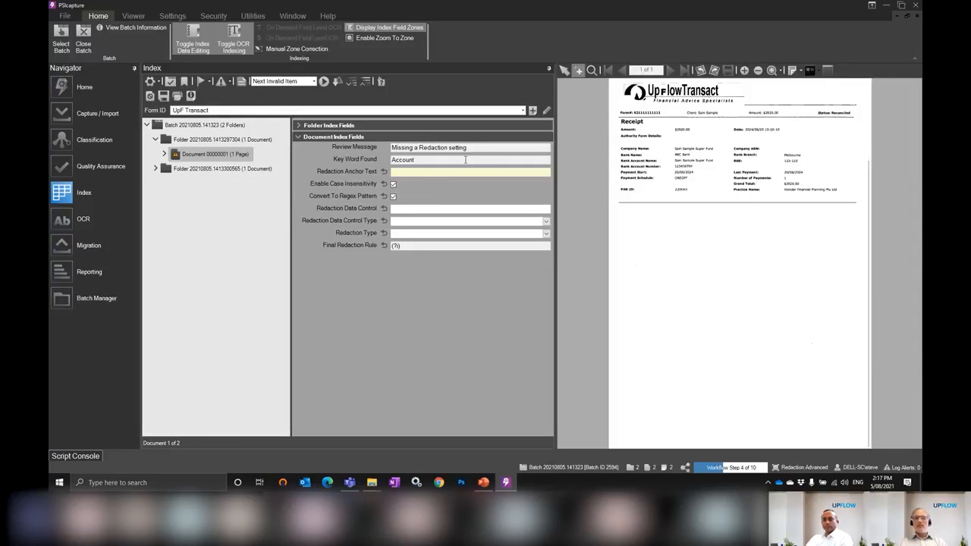
Examine the highlighted Key Word Found matches in the bank account details at a larger scale
left_click(460, 160)
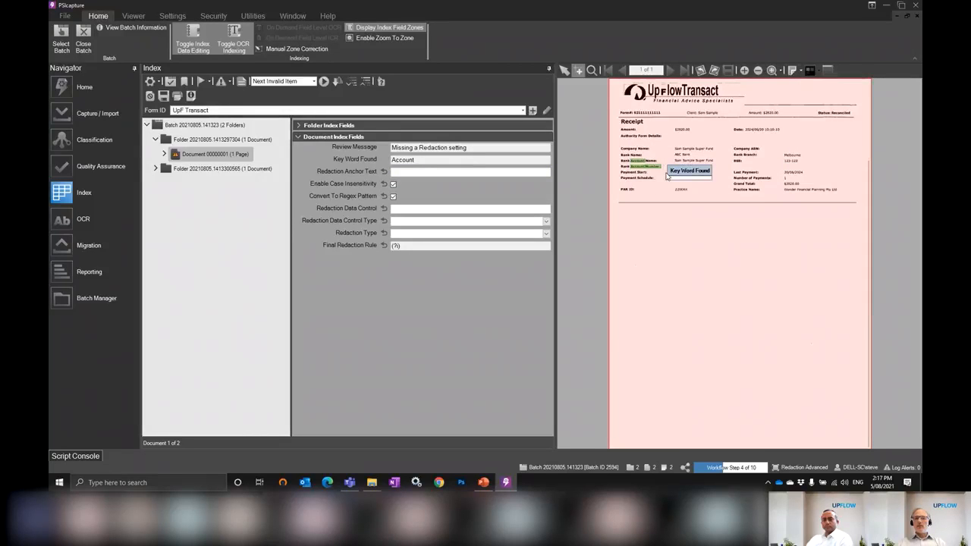
left_click(579, 72)
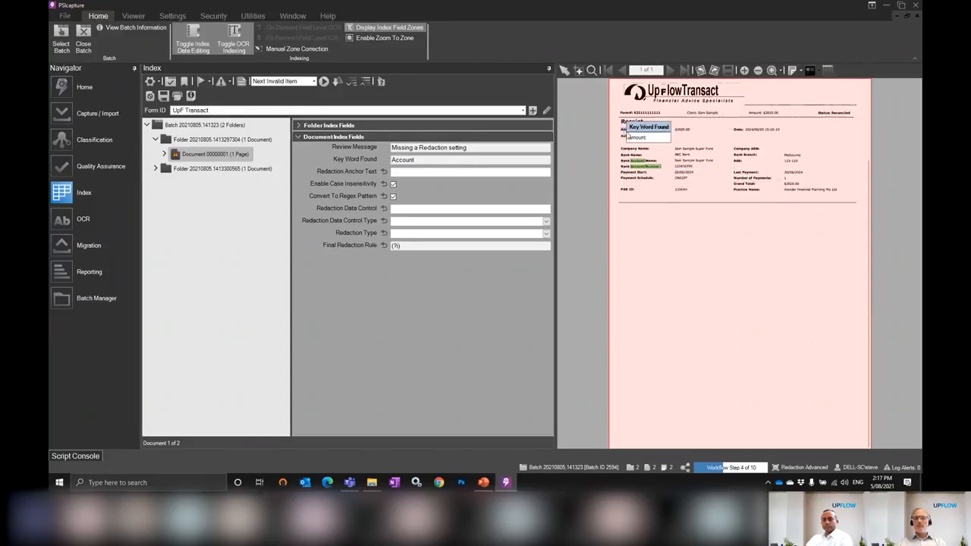
left_click_drag(619, 130, 801, 217)
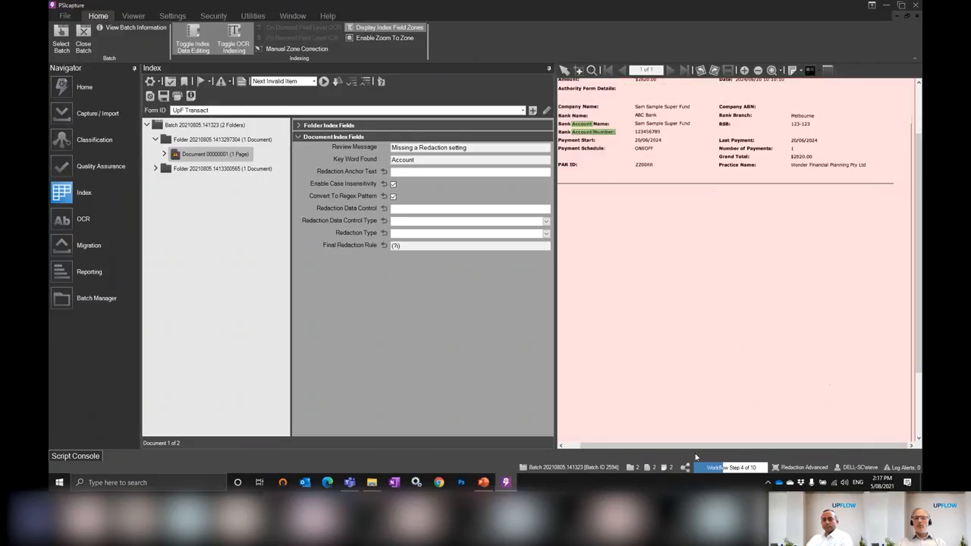
left_click_drag(676, 446, 660, 448)
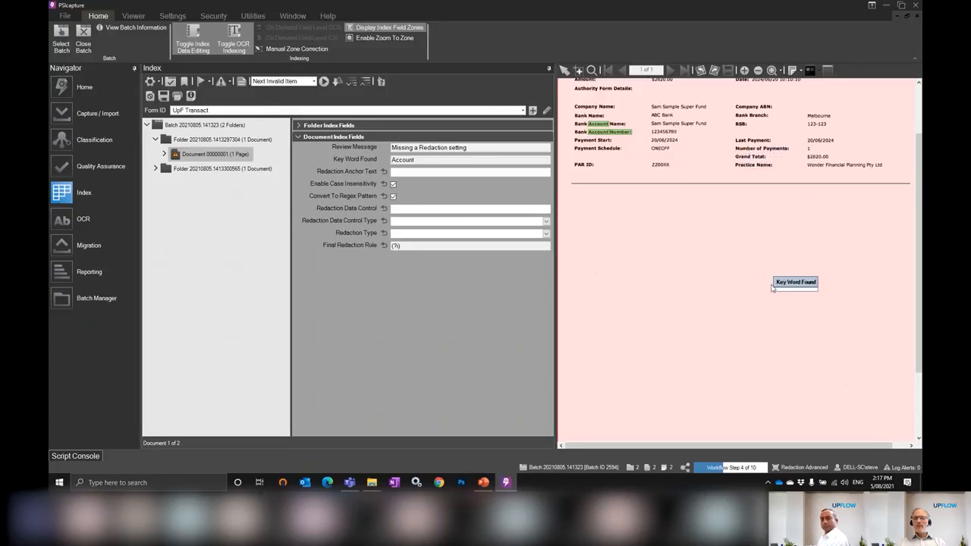
Set the Redaction Anchor Text to "Number:" using the bank account number label on the document
left_click(419, 172)
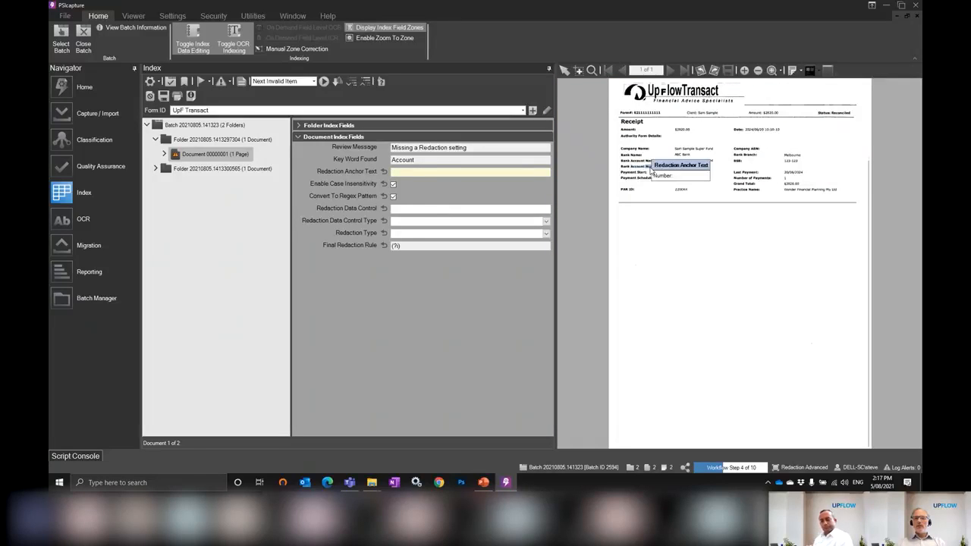
left_click(651, 171)
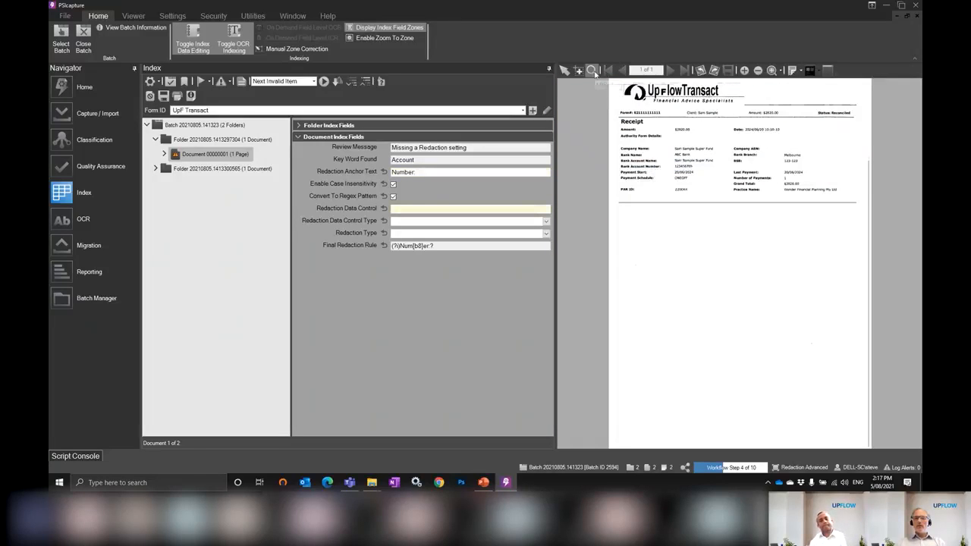
left_click(635, 148)
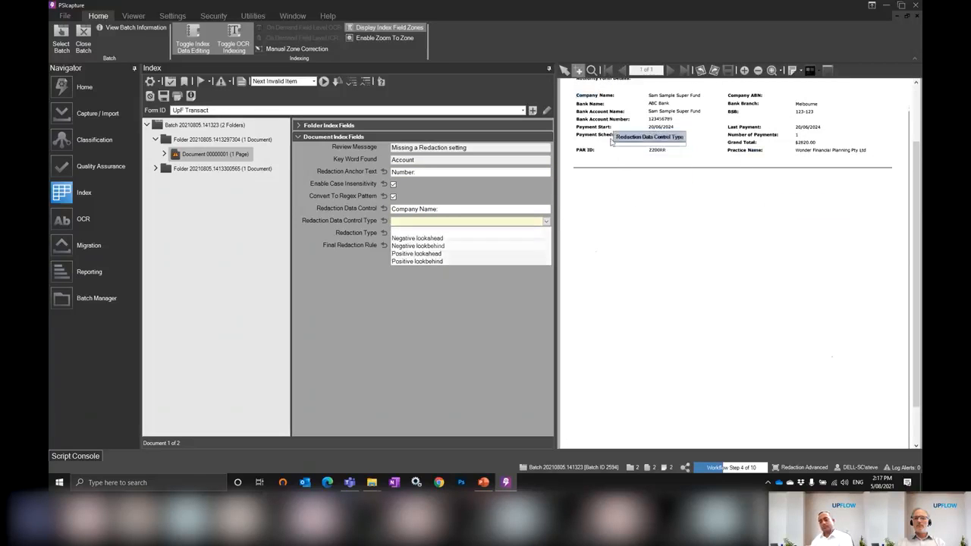
left_click(610, 139)
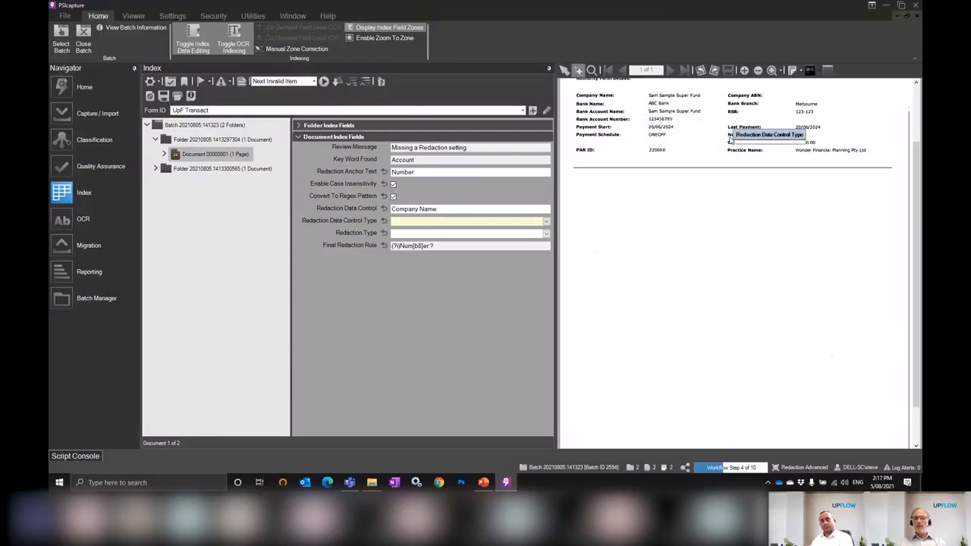
left_click_drag(475, 208, 383, 210)
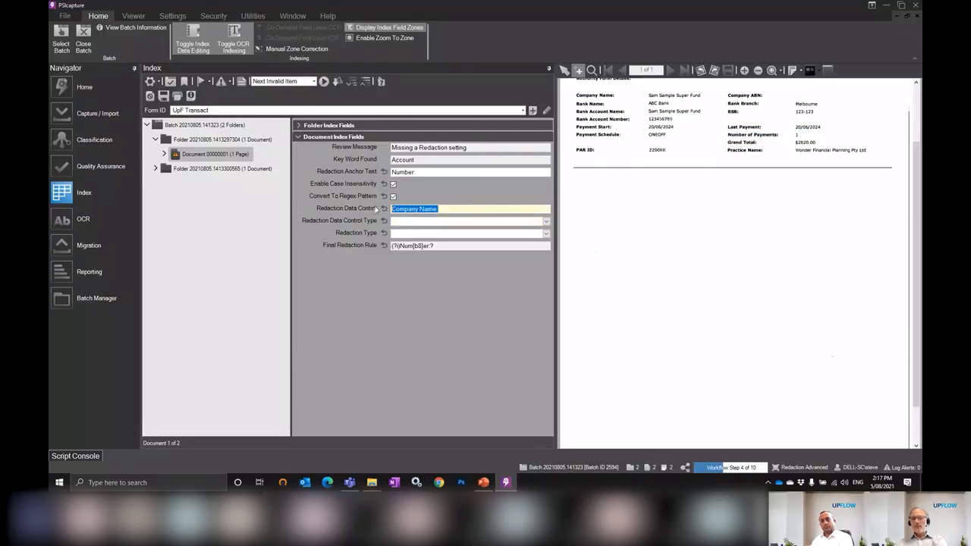
key("BackSpace")
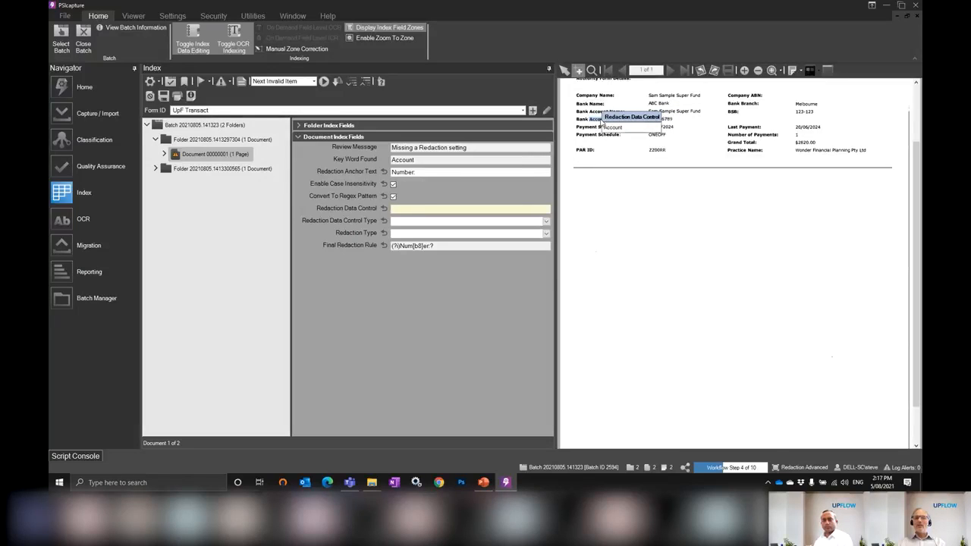
Set Redaction Data Control to "Account" from the document, with control type Positive lookbehind and redaction type Right - Small
left_click(602, 122)
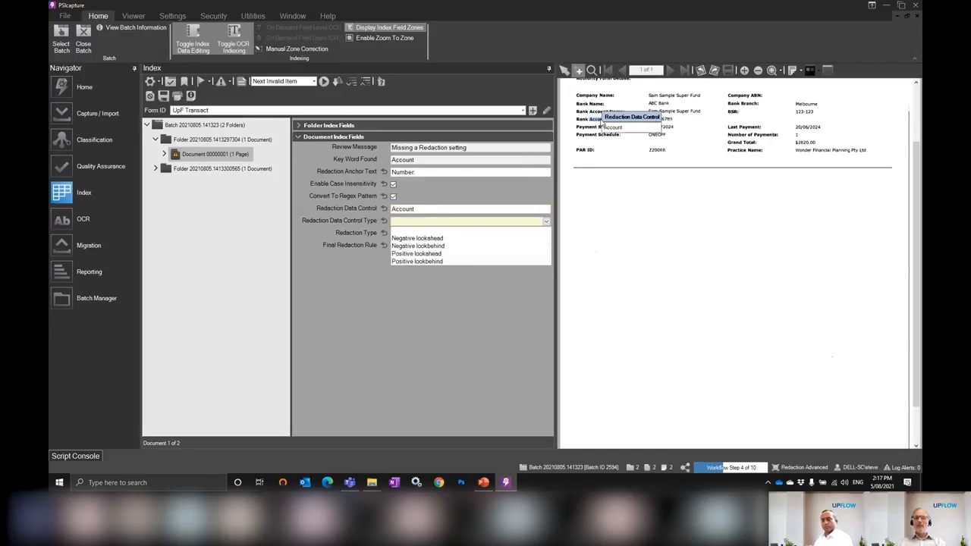
left_click(472, 261)
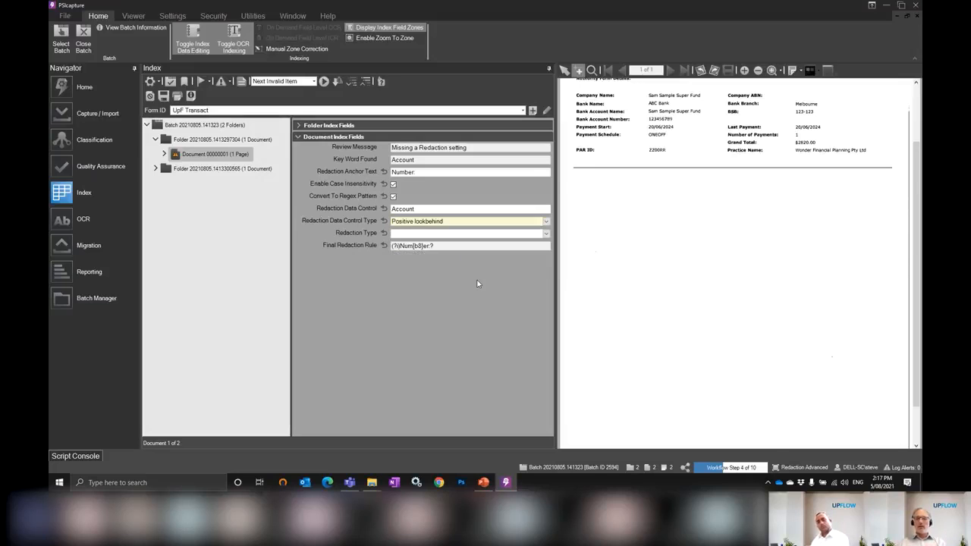
left_click(445, 235)
left_click(441, 250)
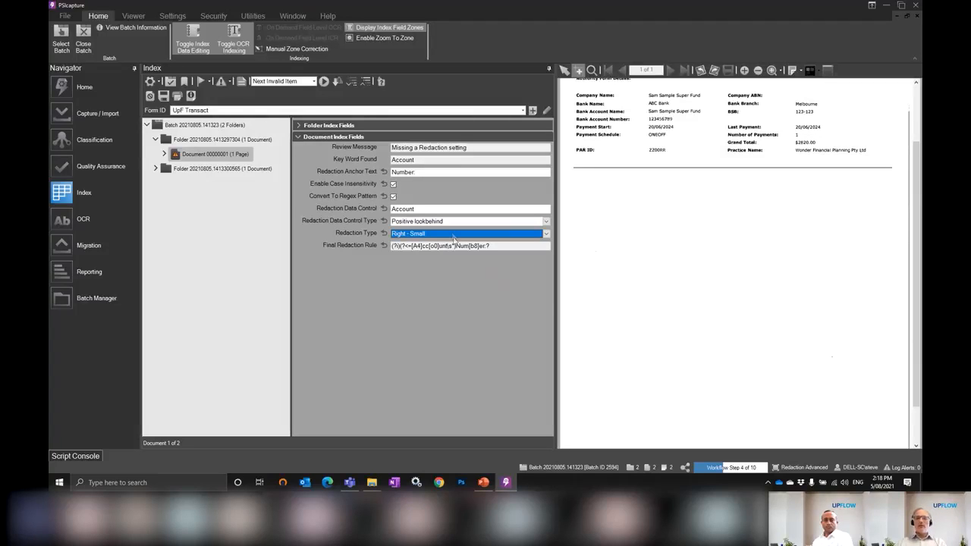
Review the redaction type choices and the final redaction rule, and accept the first document's index values
left_click(453, 234)
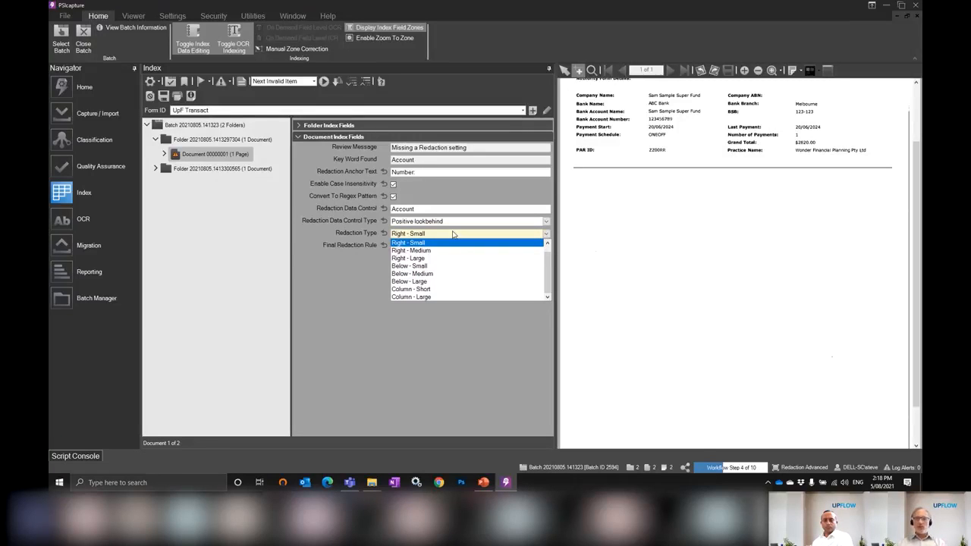
left_click(471, 315)
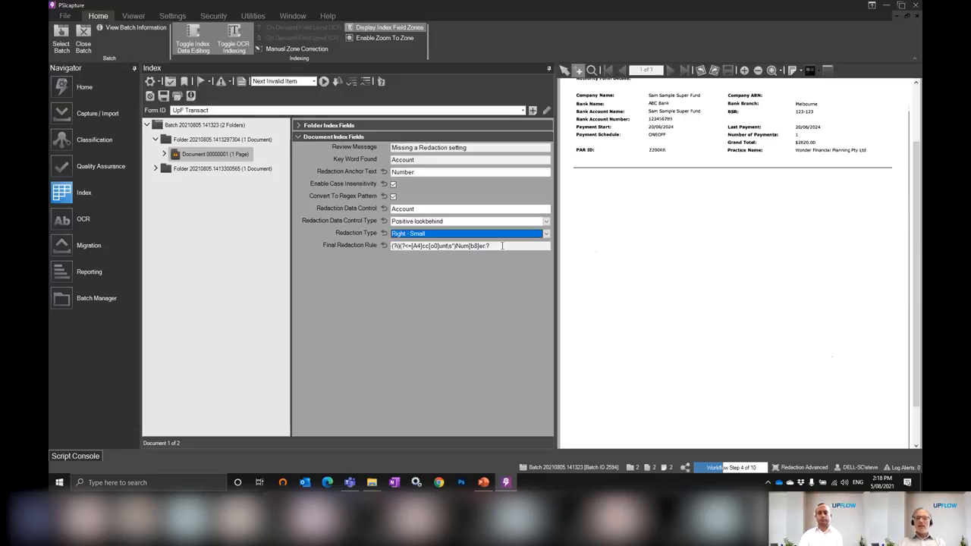
left_click_drag(501, 246, 373, 251)
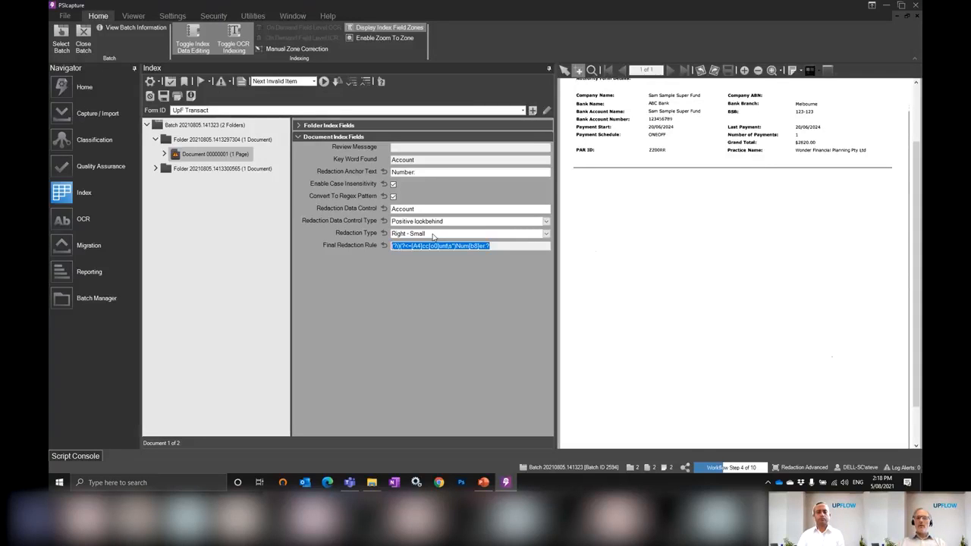
left_click(618, 127)
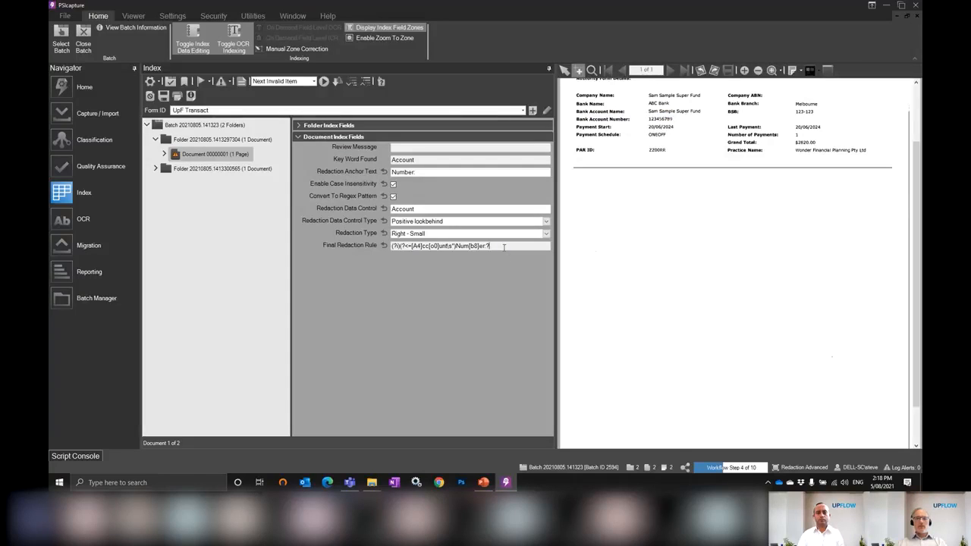
key("Return")
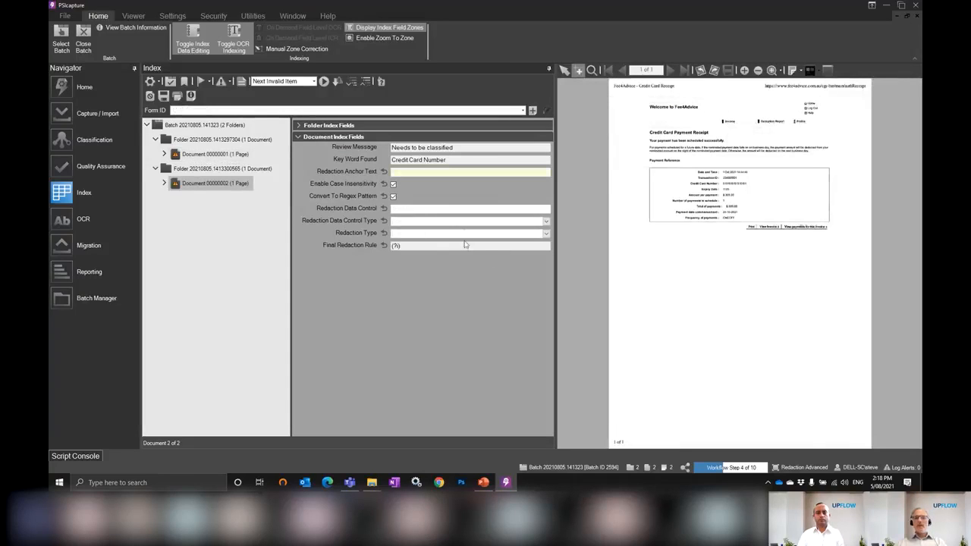
Create a classification form with Form ID Fee4Advice and OCR text rules for "Fee4Advice" and "Credit Card Payment Receipt" from the document
left_click(533, 111)
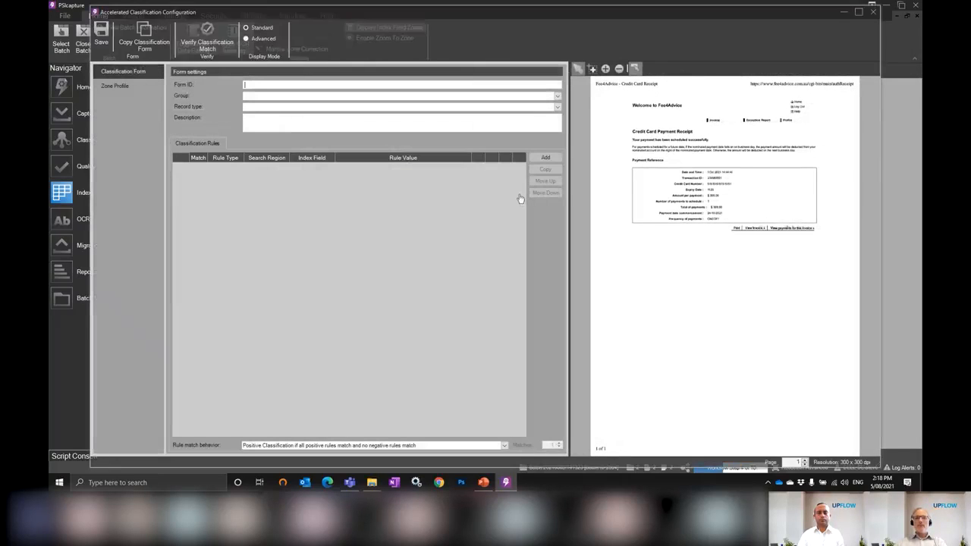
left_click(669, 108)
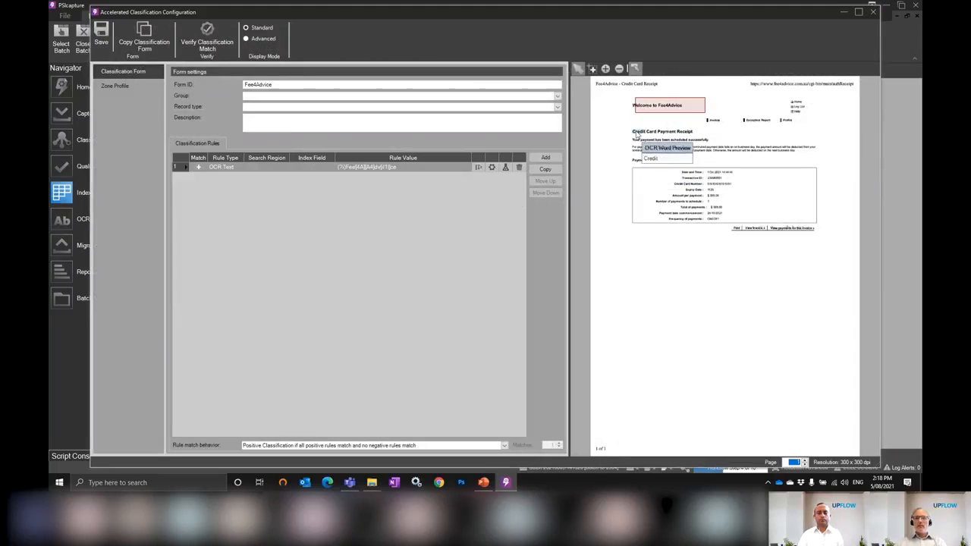
left_click(647, 139)
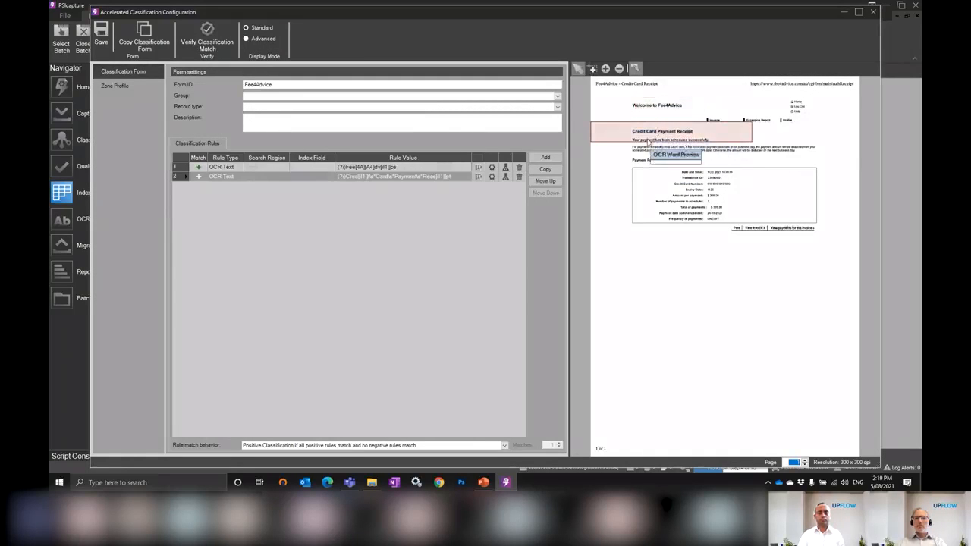
Enlarge the receipt title rule's search zone across the page's upper part past the payment details, and the Fee4Advice rule's zone over the upper-left area
left_click(636, 69)
left_click(739, 137)
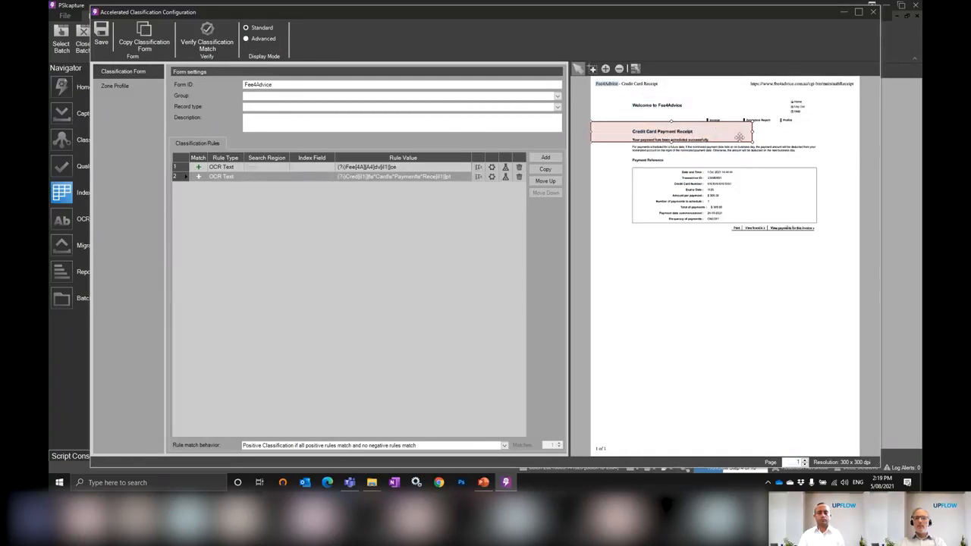
left_click_drag(752, 142, 900, 265)
left_click_drag(794, 182, 789, 130)
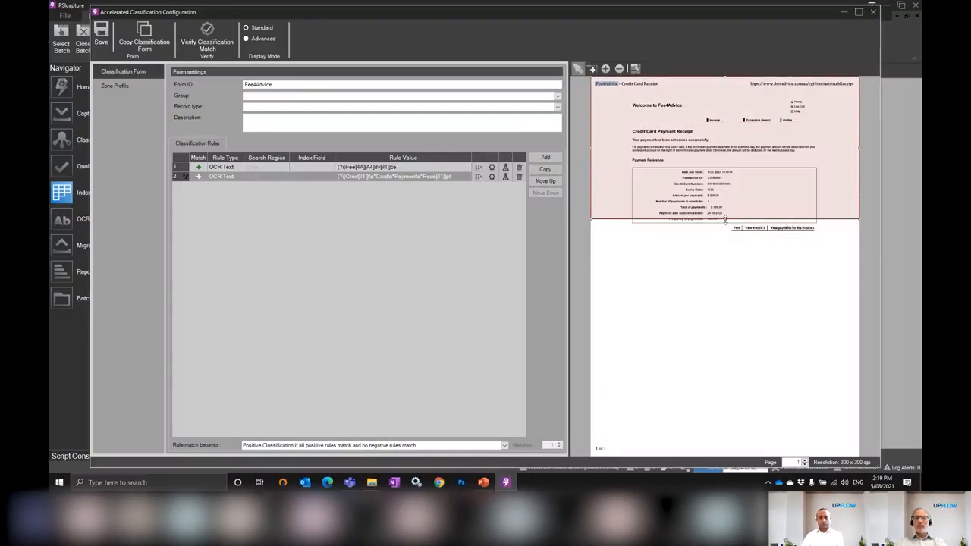
left_click_drag(725, 219, 725, 236)
left_click(506, 167)
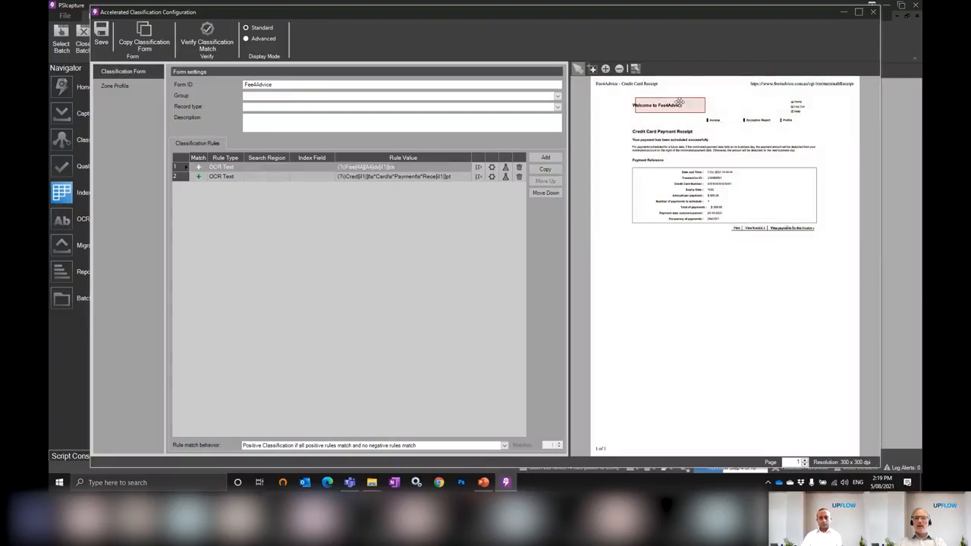
left_click_drag(635, 98, 591, 76)
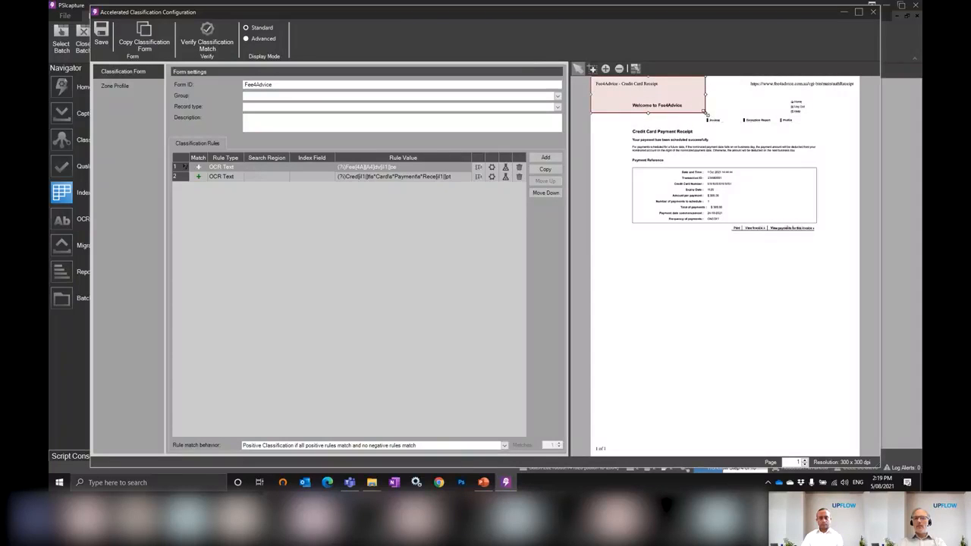
left_click_drag(707, 113, 739, 180)
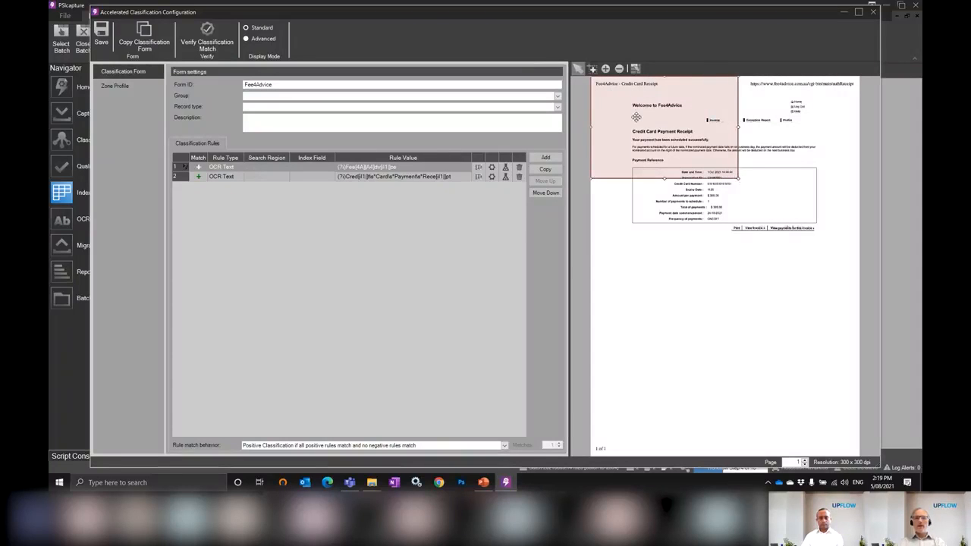
Assign the form to the Credit Card group, save it, and run Batch Corrections processing
left_click(261, 96)
type("Credit Card")
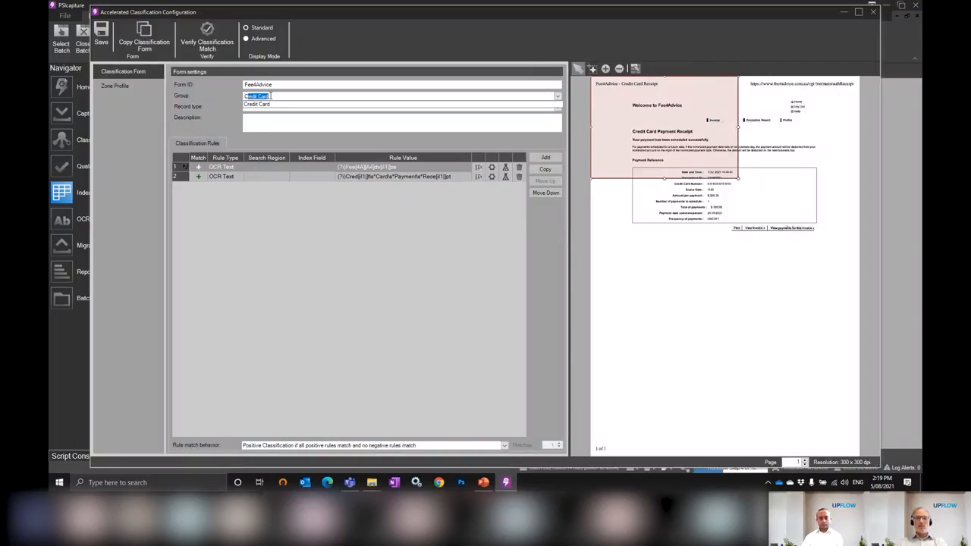
key("Return")
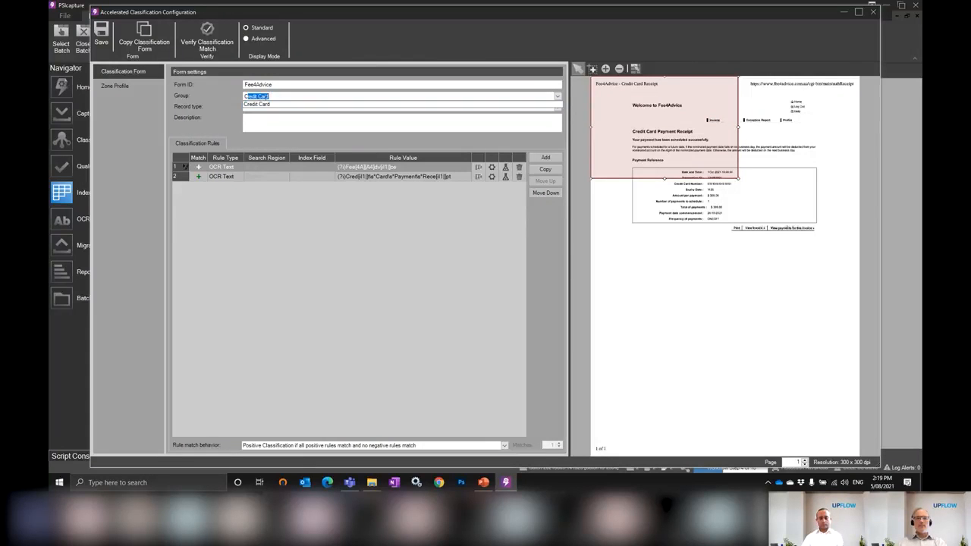
left_click(101, 34)
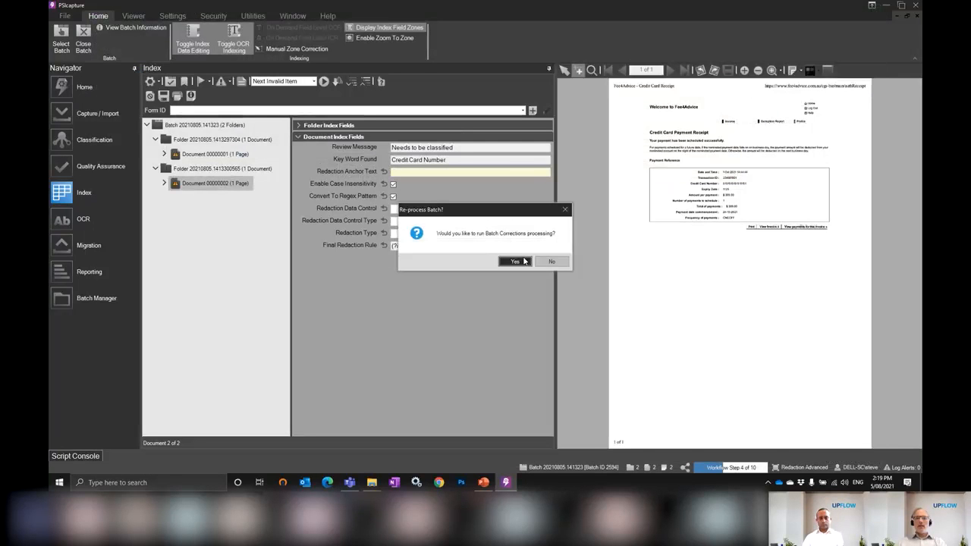
left_click(523, 261)
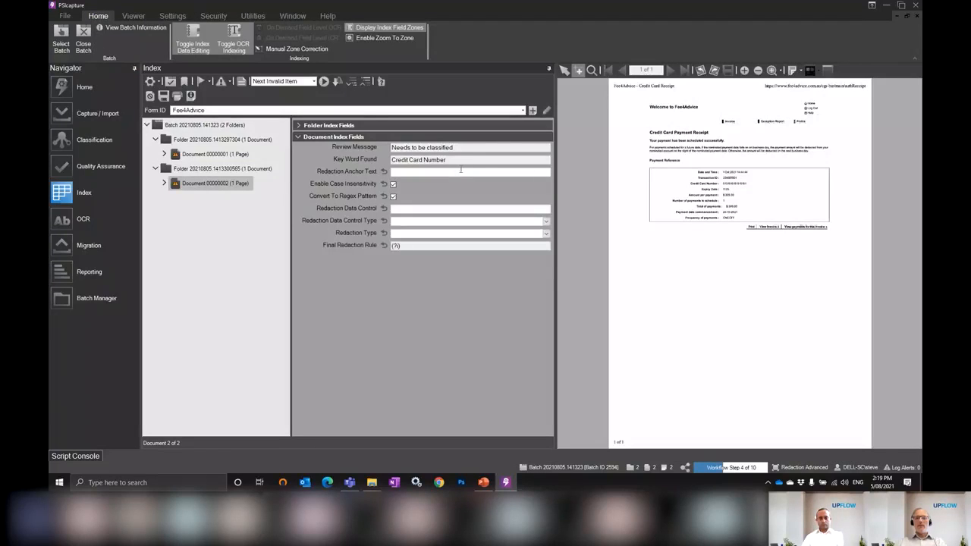
Check the Key Word Found match on the receipt and set Redaction Anchor Text to "Credit Card Number:" from the document label
left_click(462, 161)
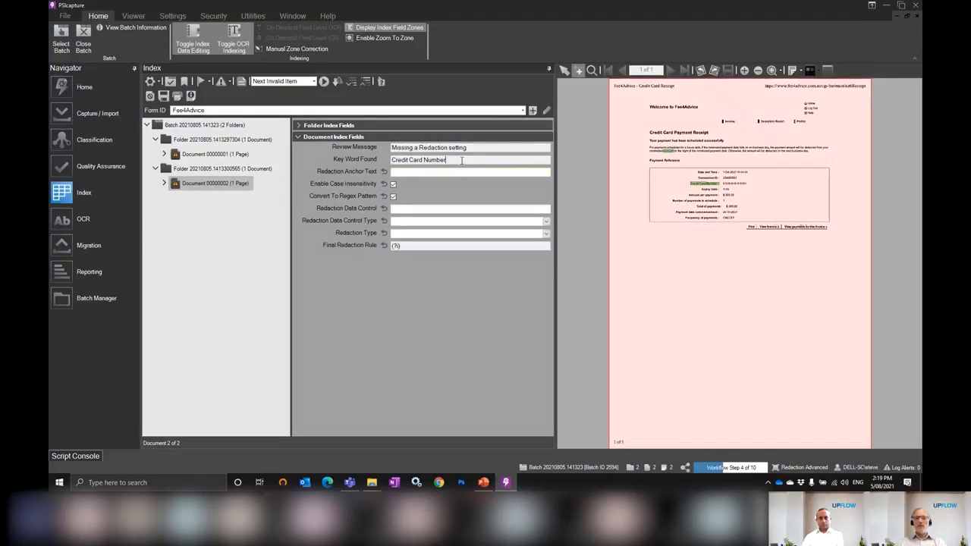
left_click_drag(630, 128, 779, 304)
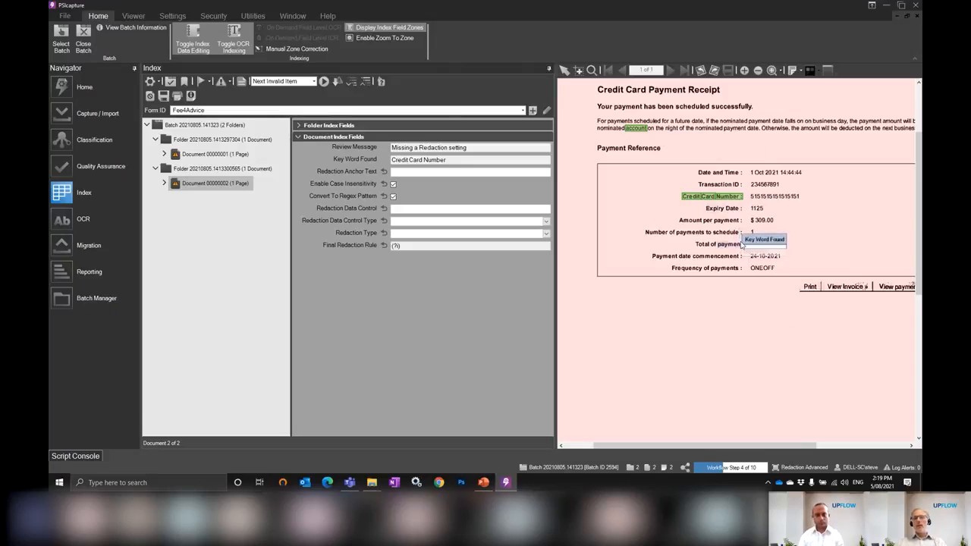
left_click(407, 171)
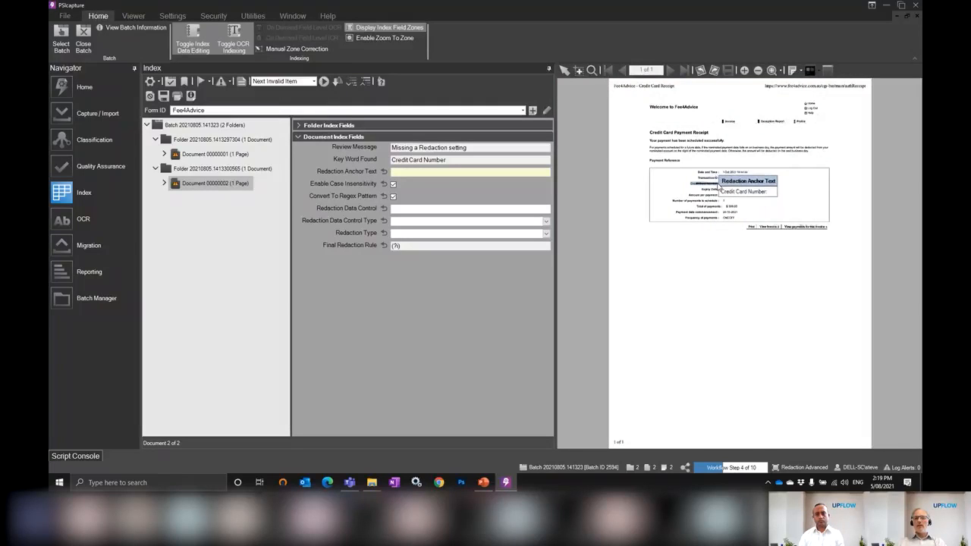
left_click(721, 187)
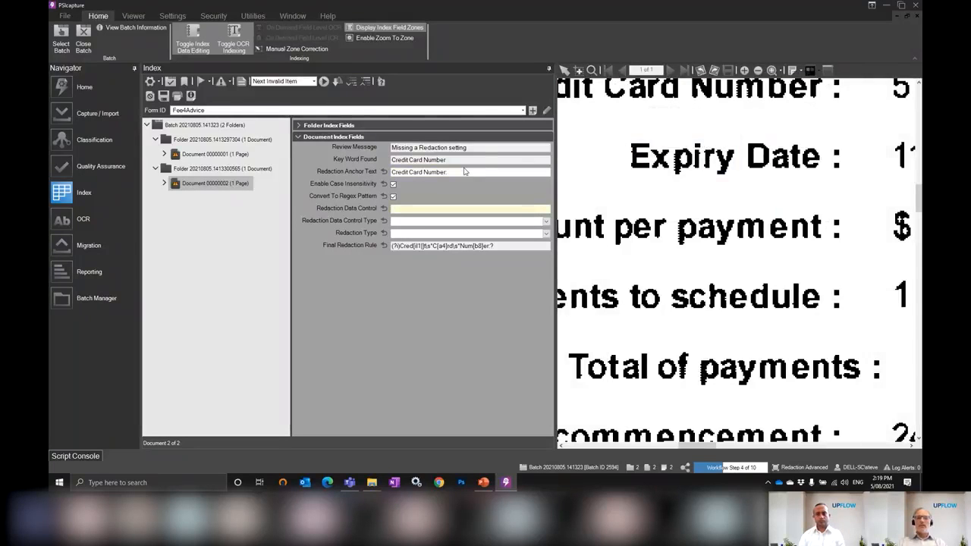
Set the credit card document's Redaction Type to Right - Small and accept its final redaction rule
double_click(636, 263)
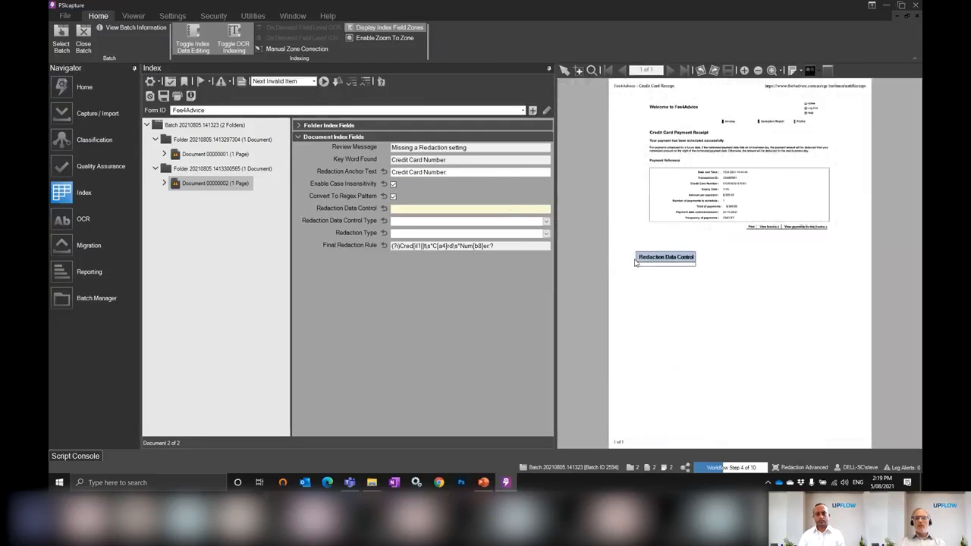
left_click(456, 235)
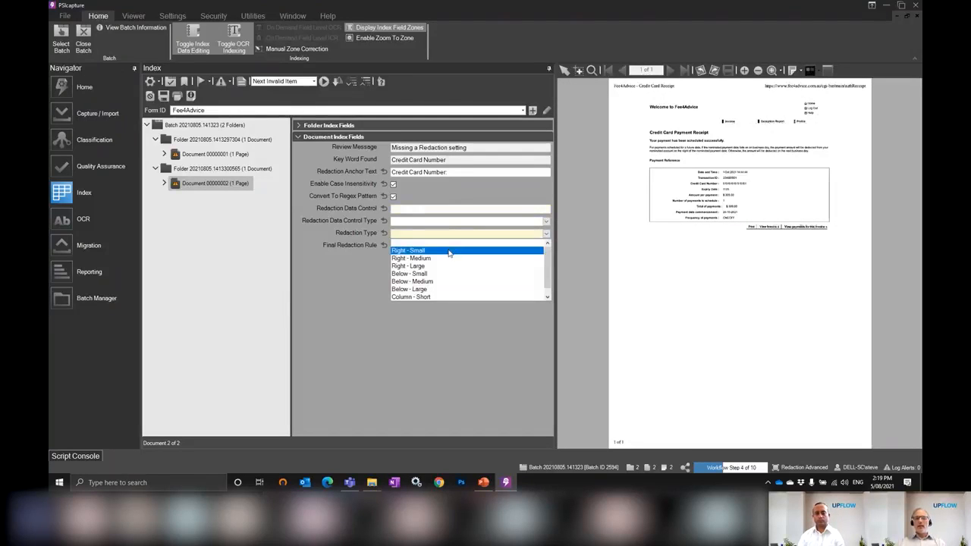
left_click(451, 250)
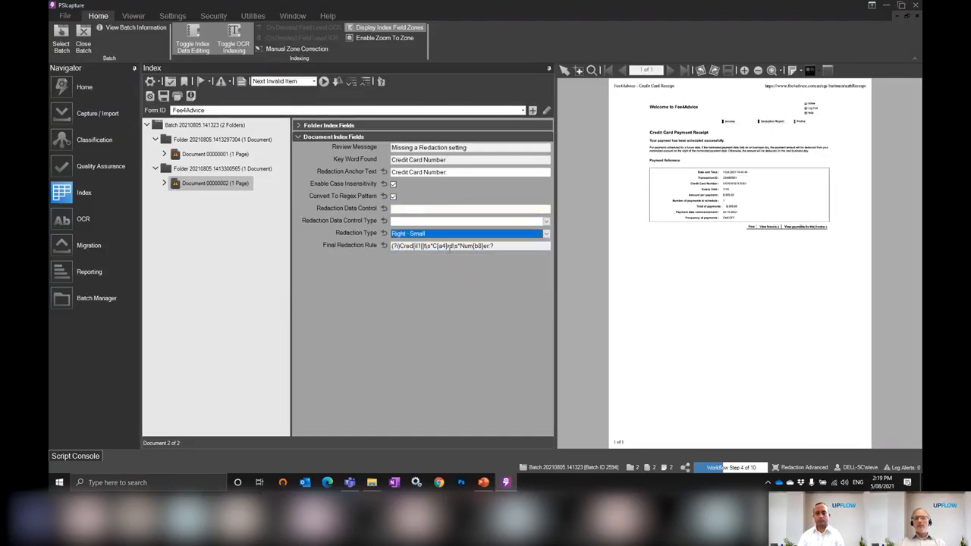
left_click(502, 248)
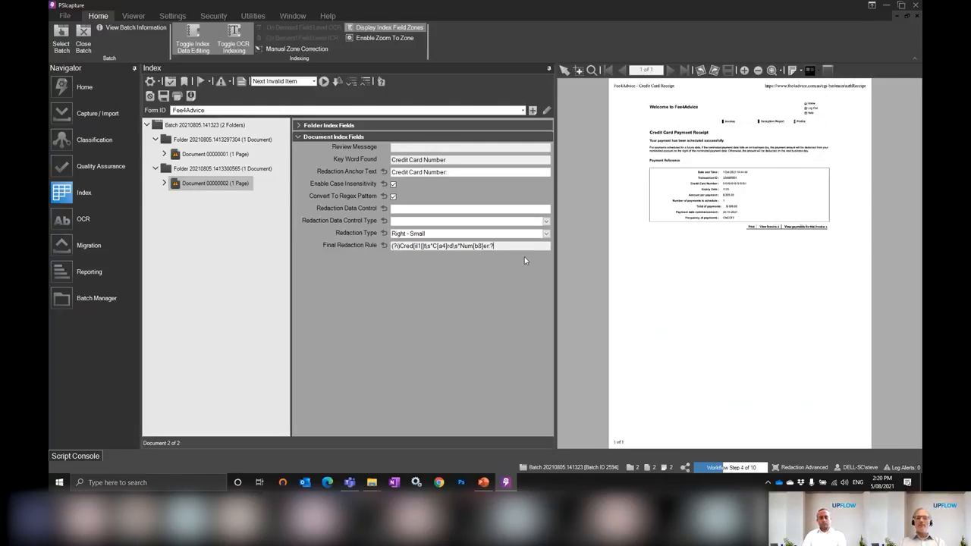
Close the batch with continuation to the Redaction workflow step, and check the redacted Fee4Advice document in Quality Assurance
left_click(84, 42)
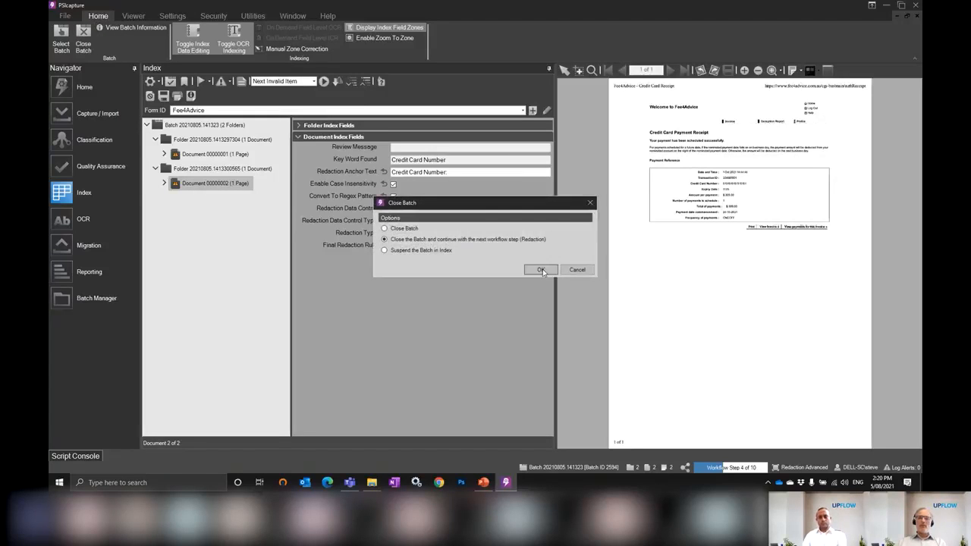
left_click(541, 271)
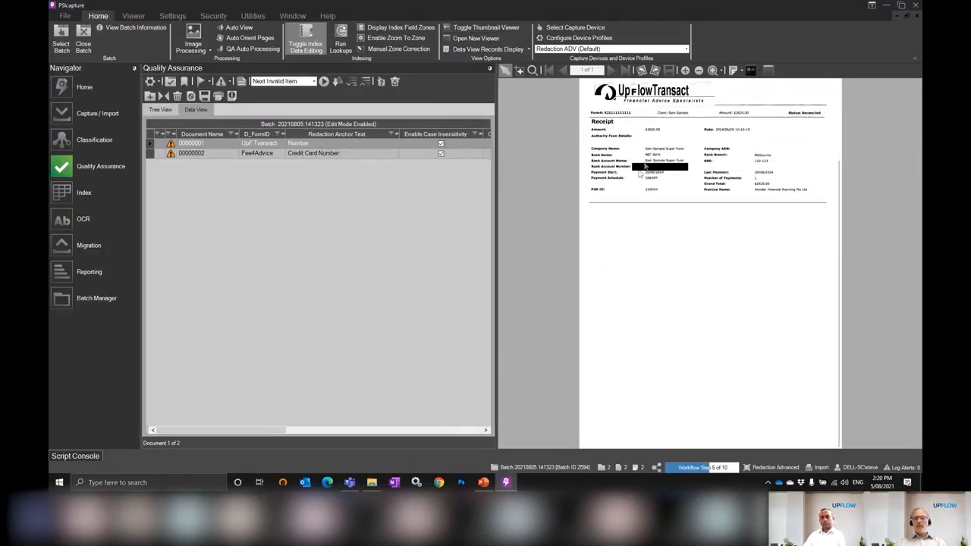
left_click(353, 155)
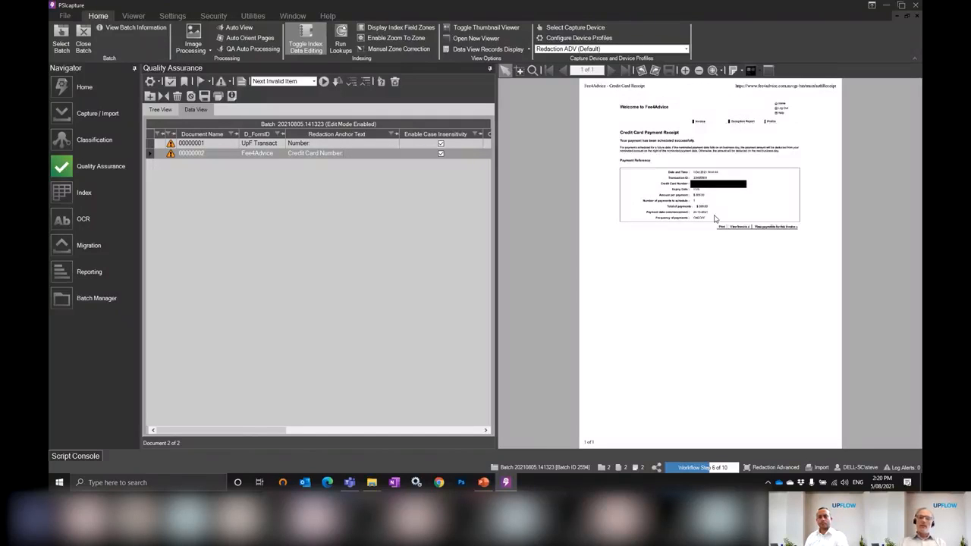
Close the batch with the plain Close Batch option and dismiss the selection of another batch
left_click(82, 40)
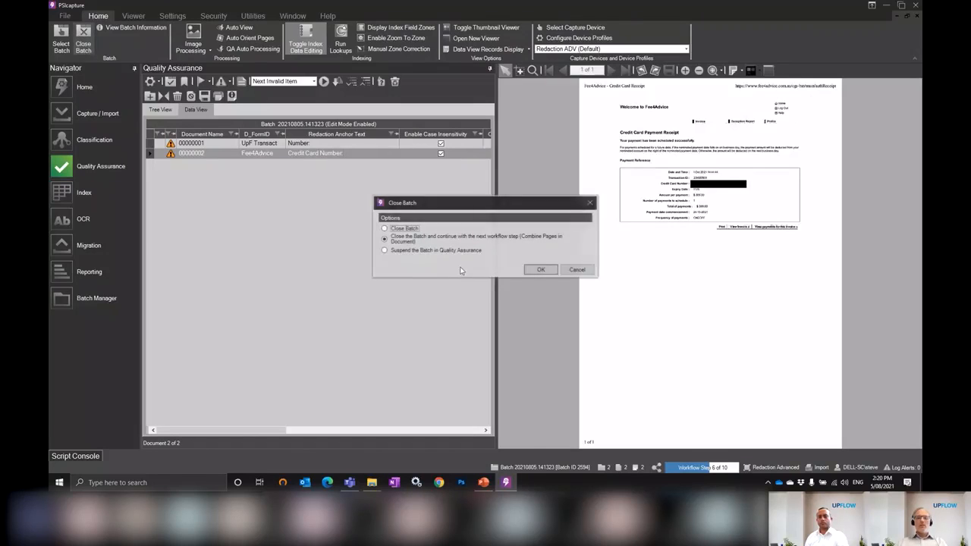
left_click(399, 228)
left_click(540, 270)
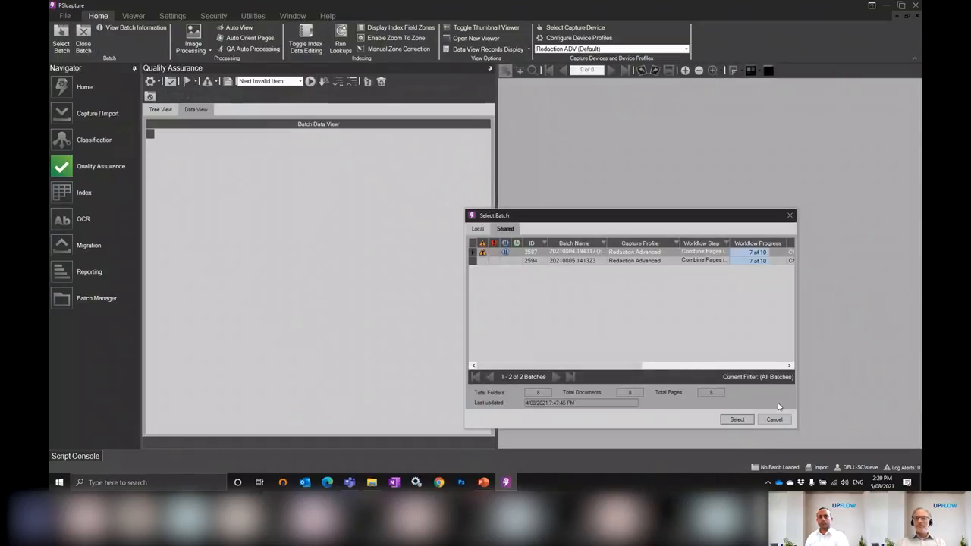
left_click(776, 419)
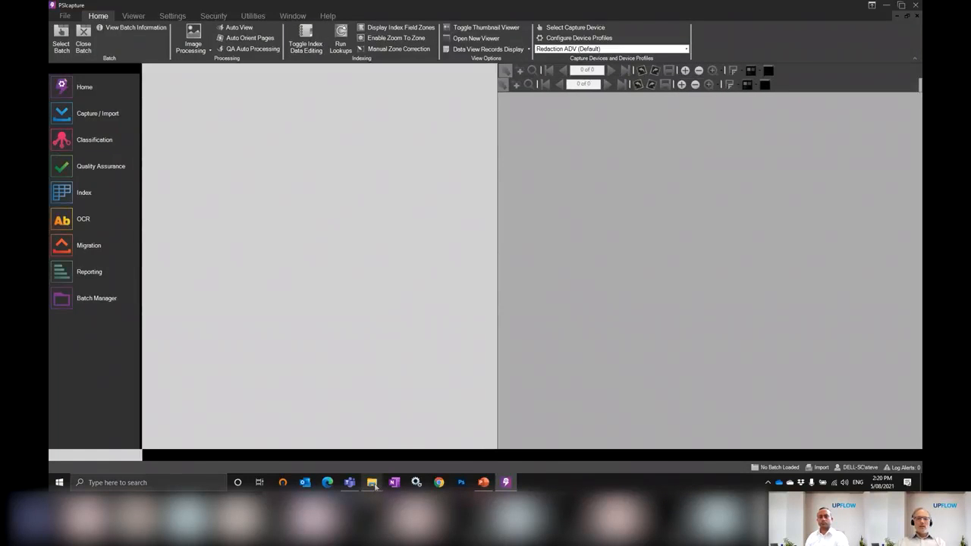
Switch to File Explorer and paste the Annual Fee Receipt and Fee4service invoice sample PDFs into the Redaction - Advanced Auto Import folder
mouse_move(373, 486)
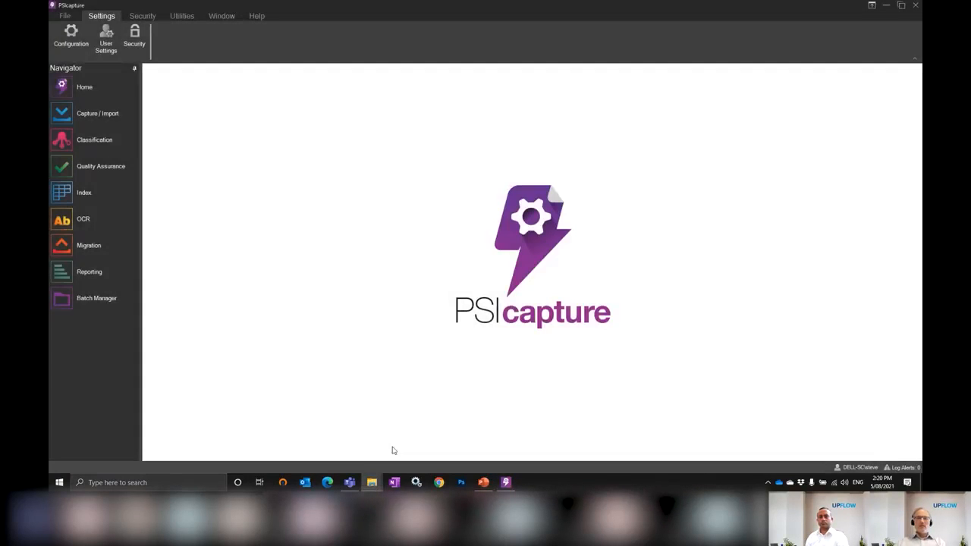
left_click_drag(585, 0, 570, 69)
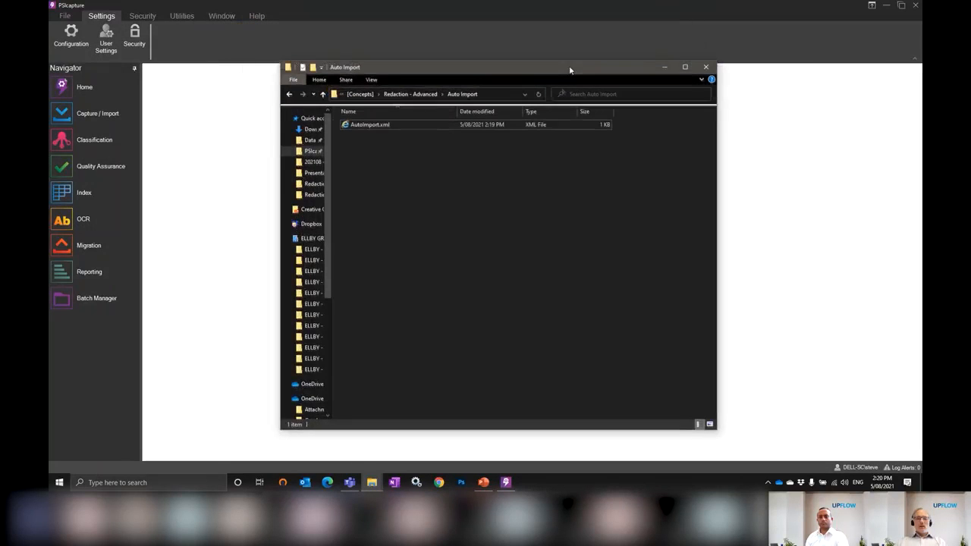
left_click(373, 483)
left_click(343, 434)
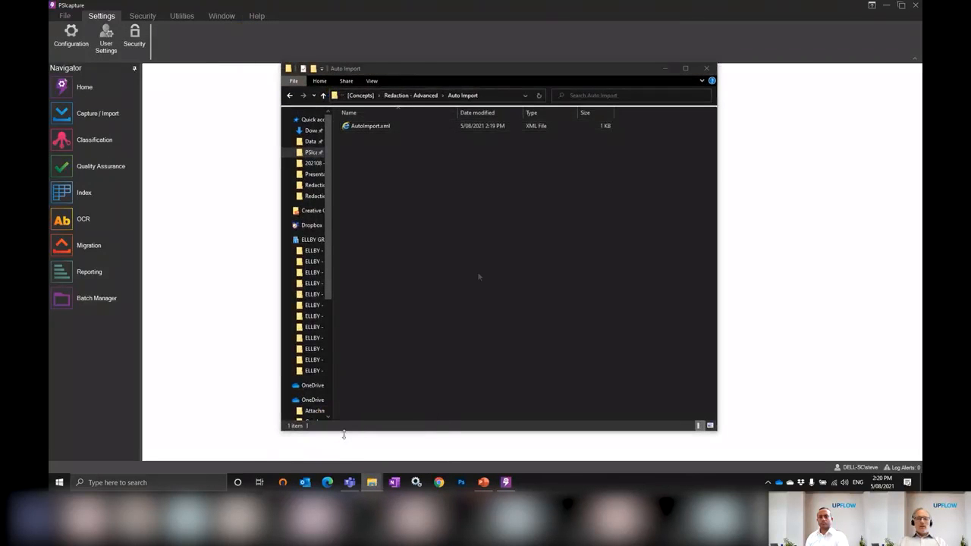
left_click(413, 206)
key("ctrl+v")
left_click(410, 250)
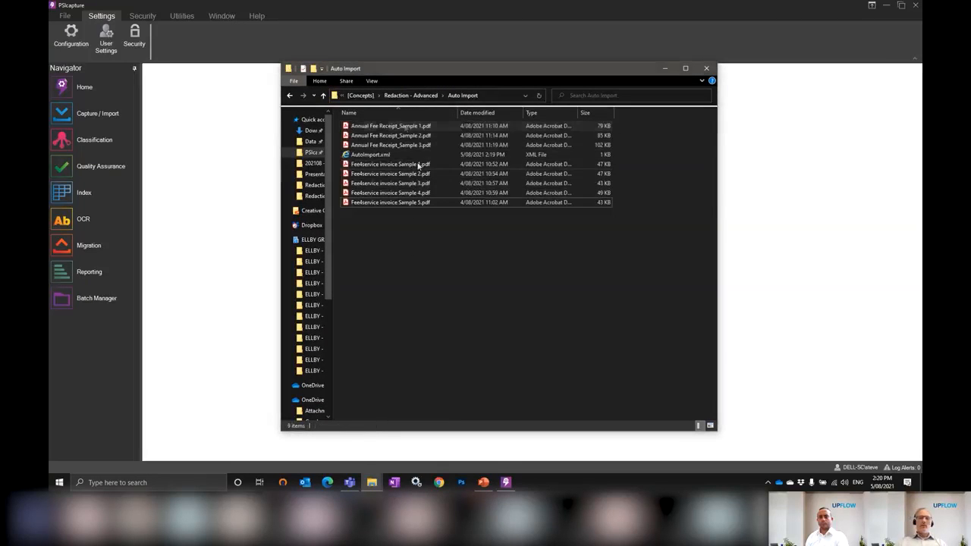
left_click(400, 114)
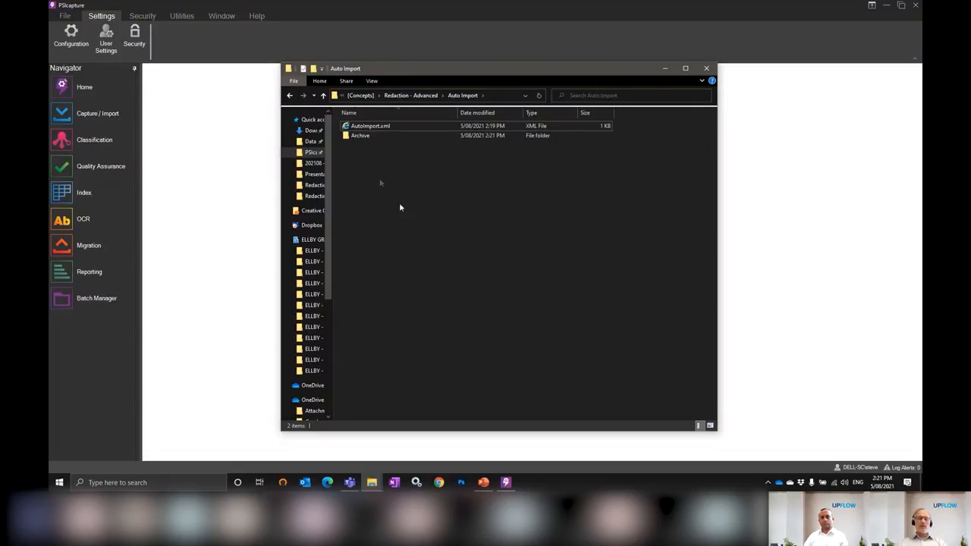
Return to PSIcapture and open the auto-imported batch 20210805.142110 in Quality Assurance from the Batch Manager
left_click(189, 154)
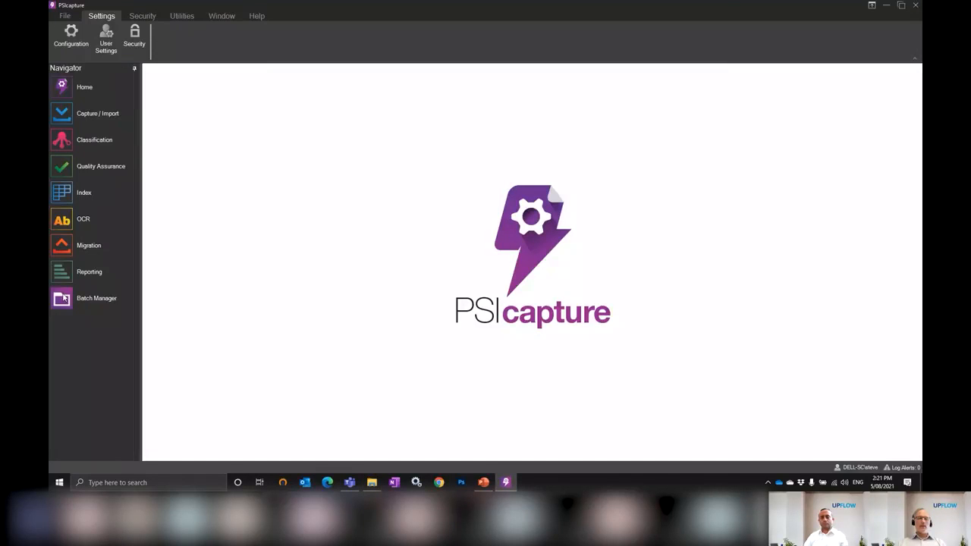
left_click(62, 295)
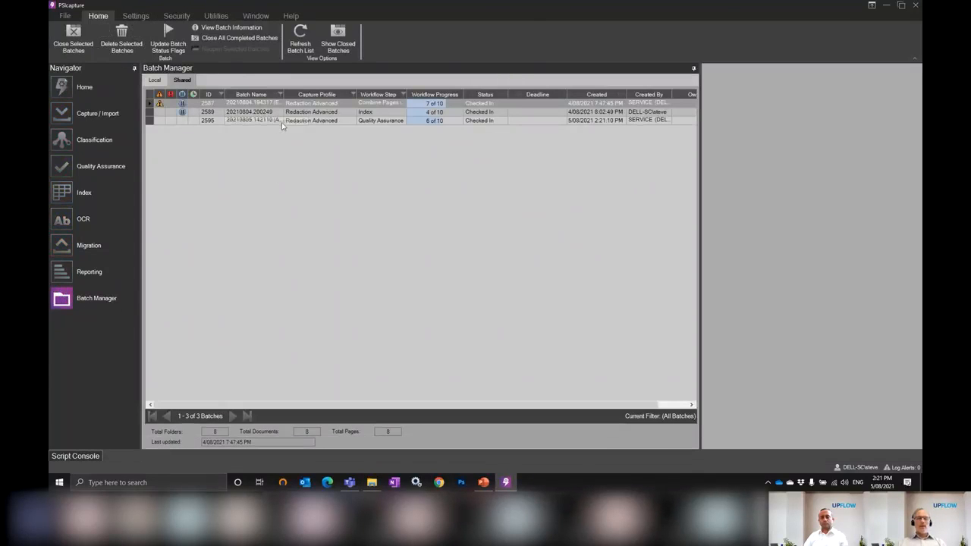
left_click(281, 121)
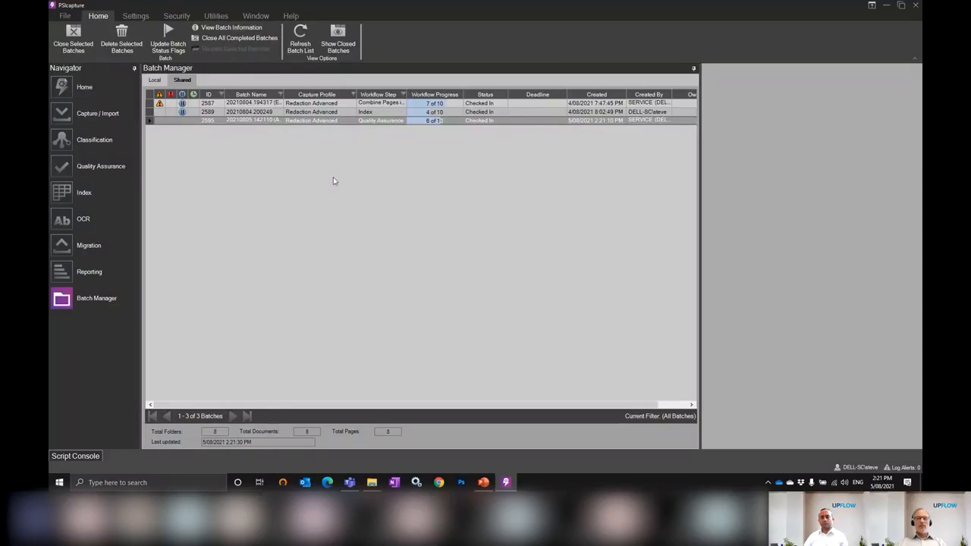
double_click(315, 122)
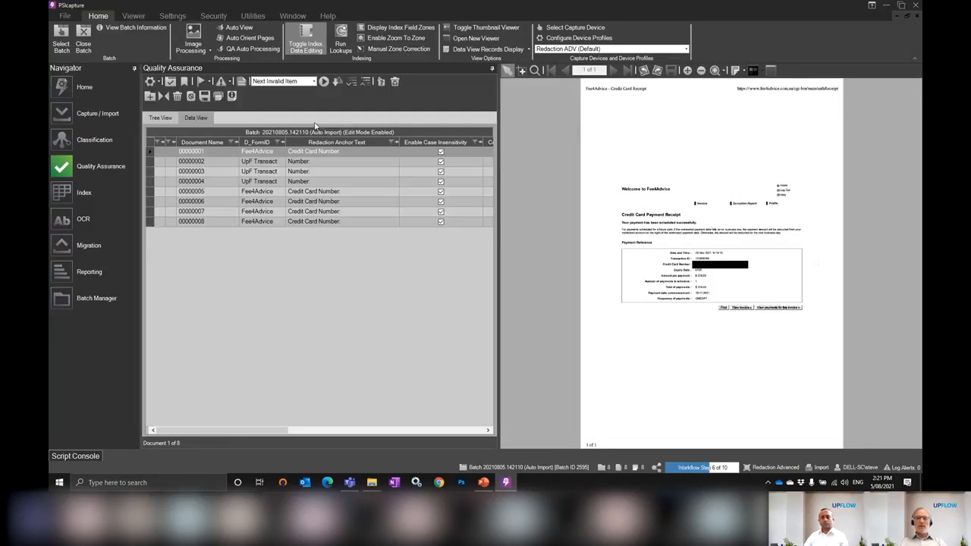
Widen the batch data grid, sort it by D_FormID, and check the redacted credit card number on each Fee4Advice document
left_click_drag(499, 162, 536, 162)
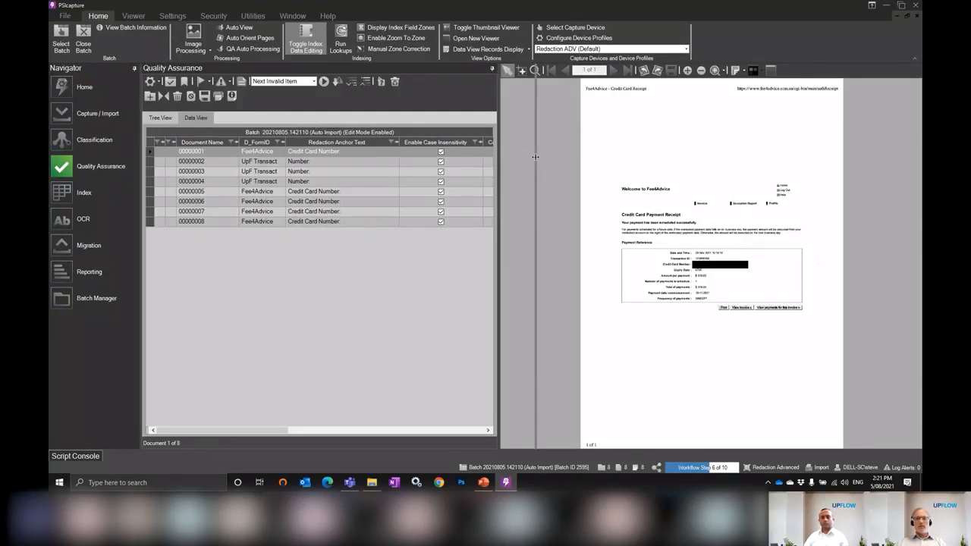
left_click(264, 145)
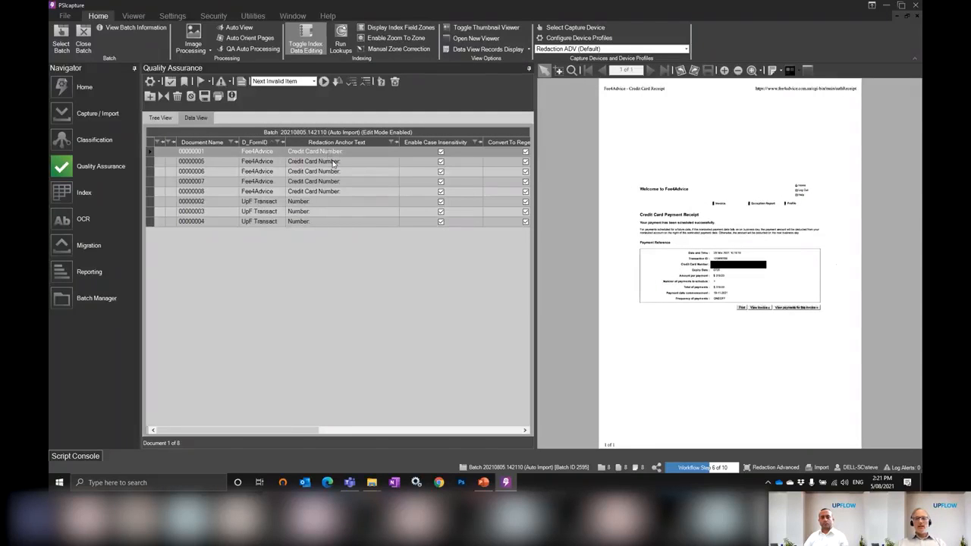
left_click(332, 162)
left_click(340, 170)
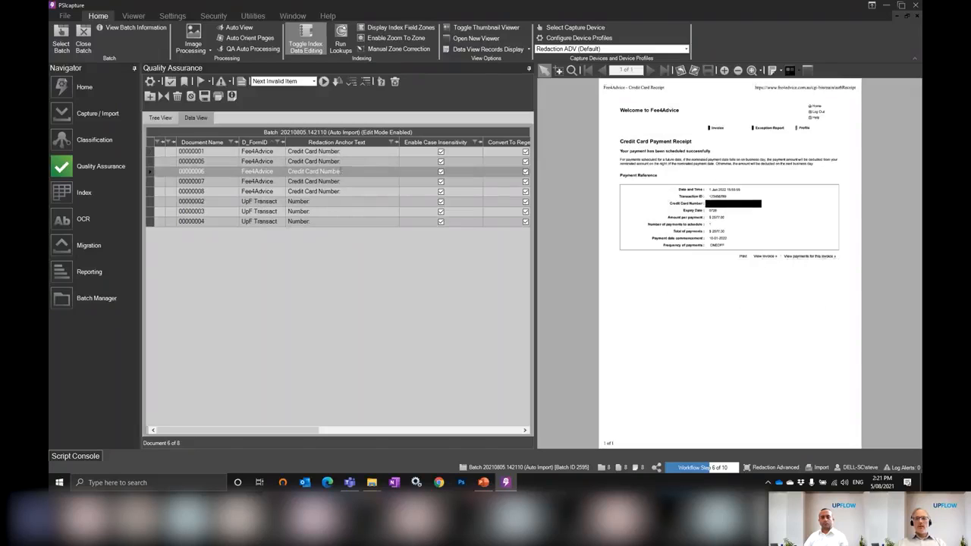
left_click(343, 182)
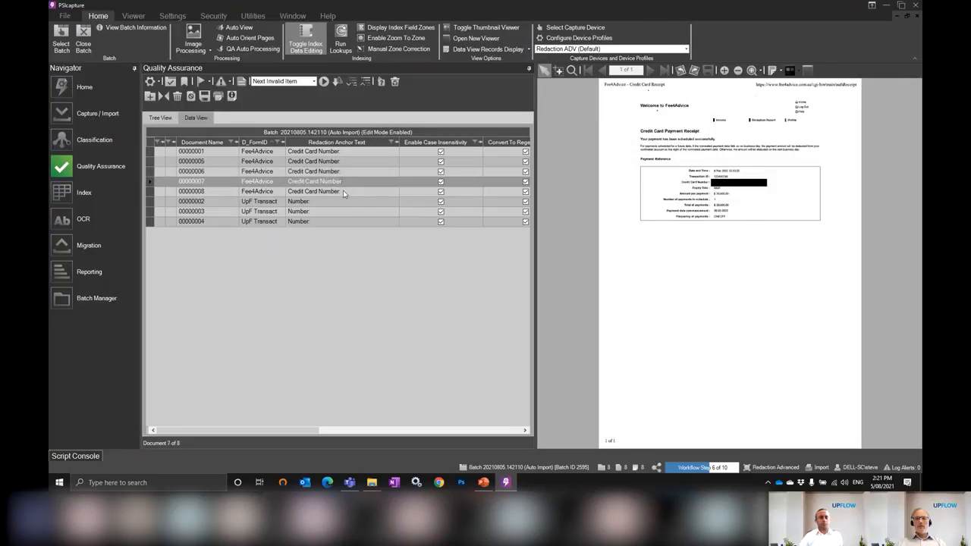
left_click(343, 193)
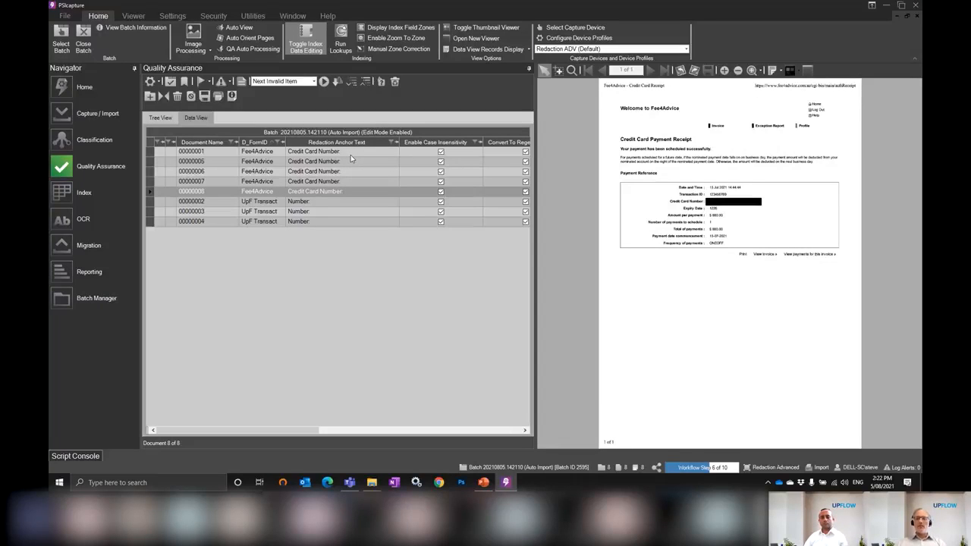
left_click(350, 153)
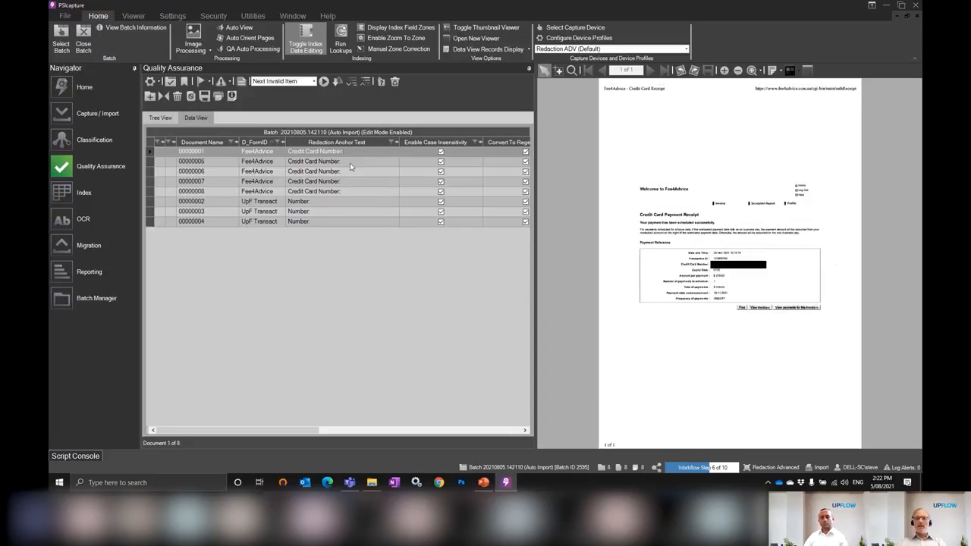
left_click(351, 163)
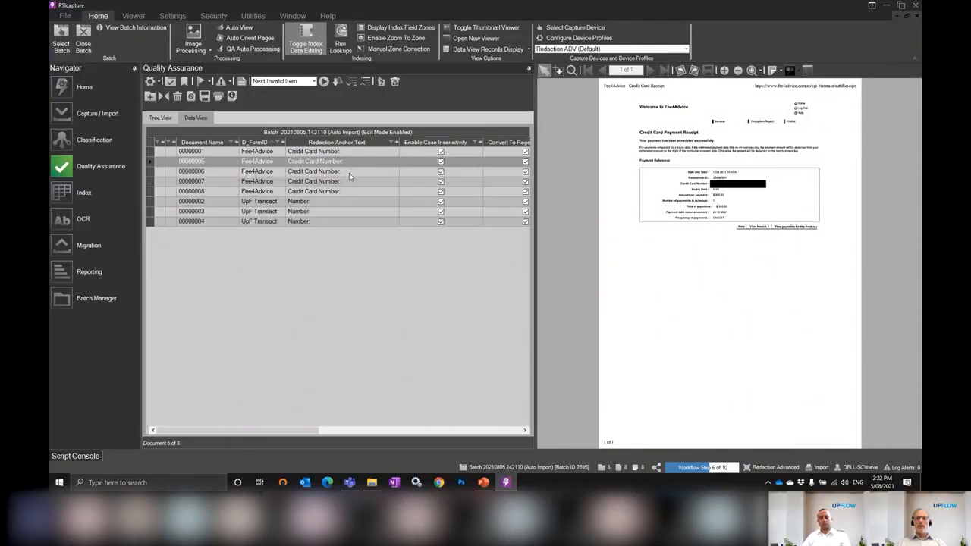
Check the redacted bank account number on the UpF Transact documents and review the redaction type and final redaction rule values
left_click(345, 201)
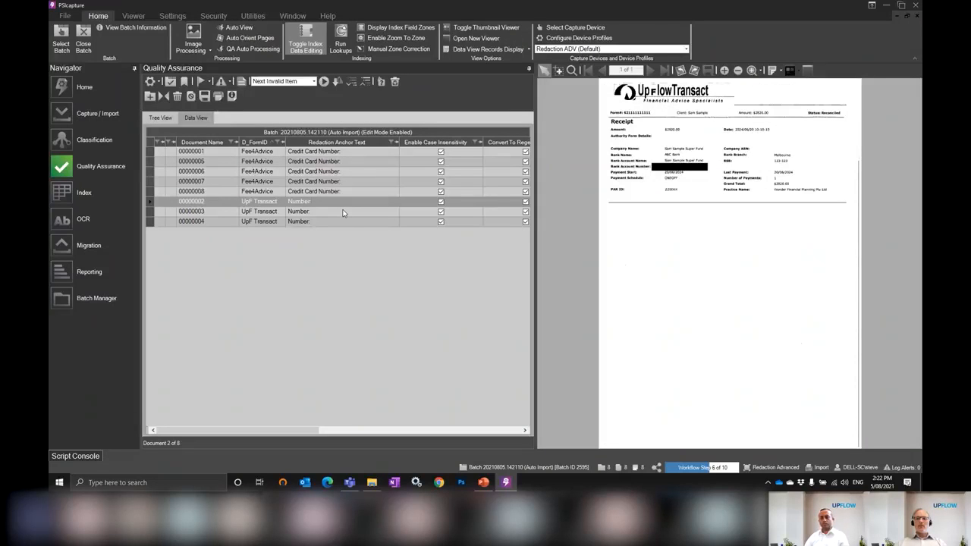
left_click(343, 211)
left_click(343, 221)
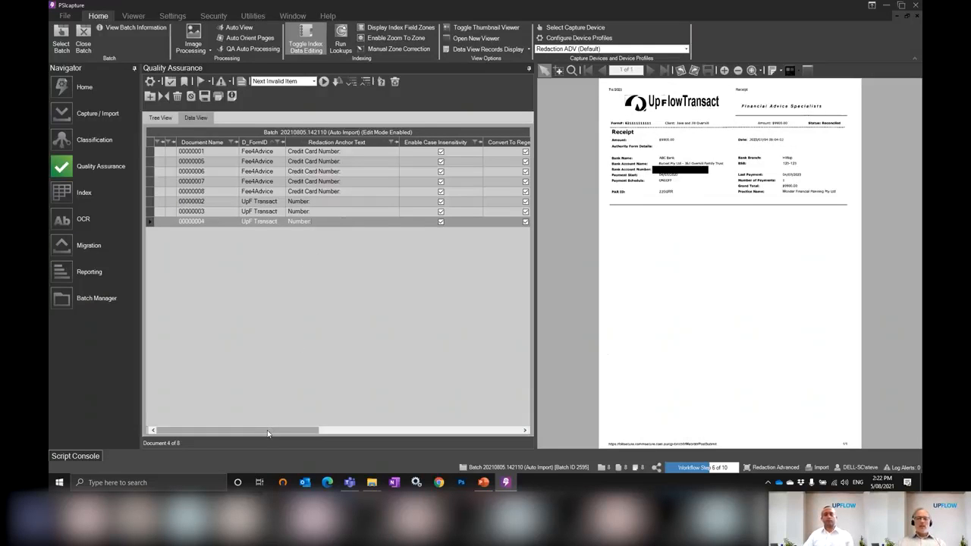
left_click_drag(275, 430, 465, 434)
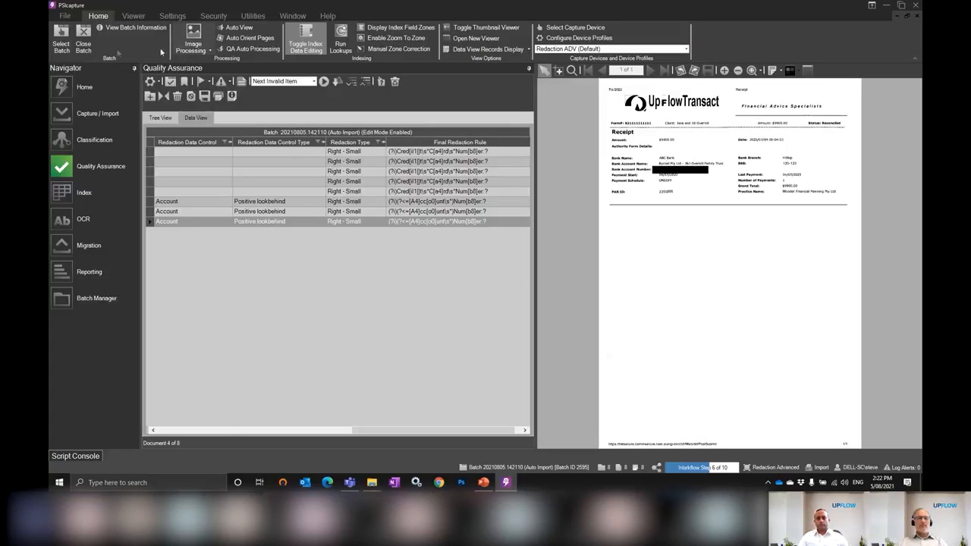
Close batch 20210805.142110 with the plain Close Batch option
left_click(83, 39)
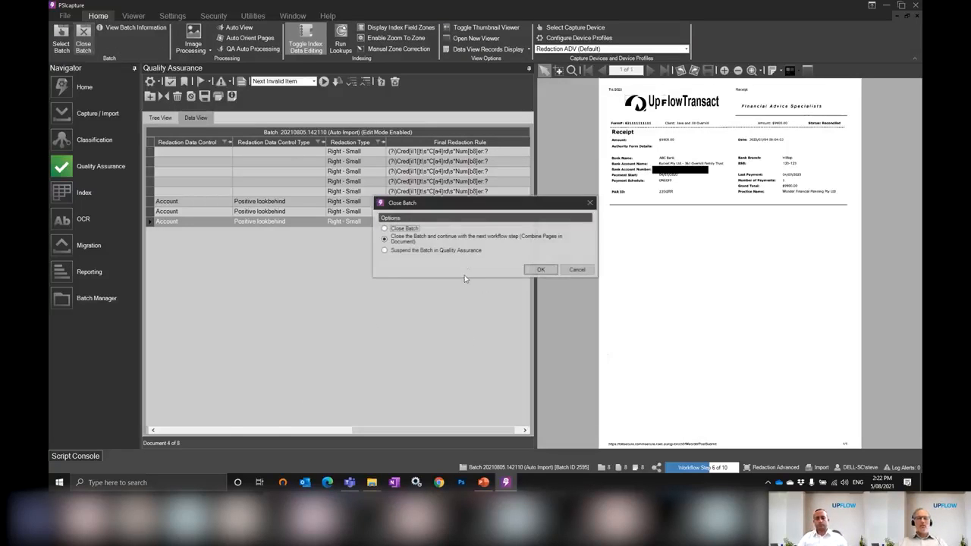
left_click(385, 228)
left_click(541, 269)
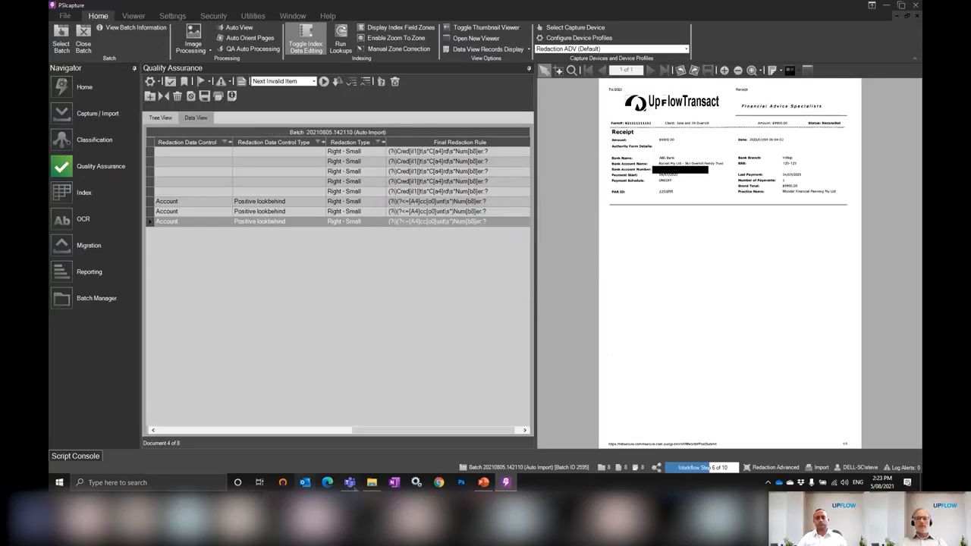
In File Explorer's Redaction migration folder, open Fee4service invoice Sample 2.pdf, try selecting text across the redacted card number, and minimize the PDF
mouse_move(372, 482)
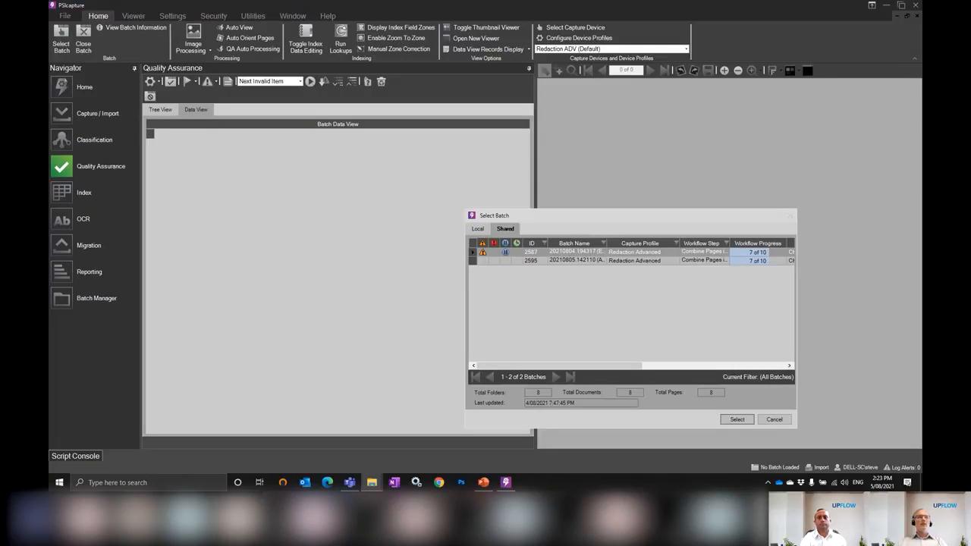
left_click_drag(314, 0, 294, 36)
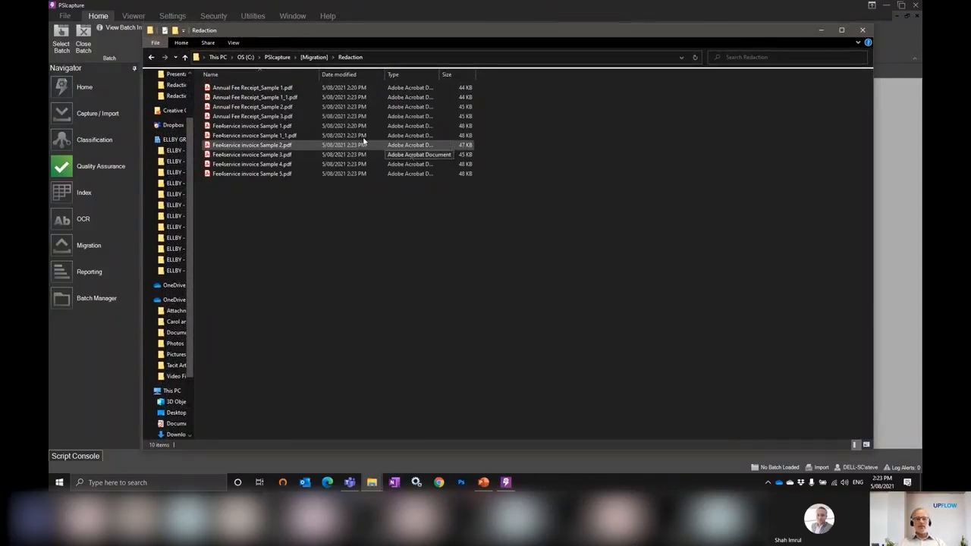
double_click(265, 148)
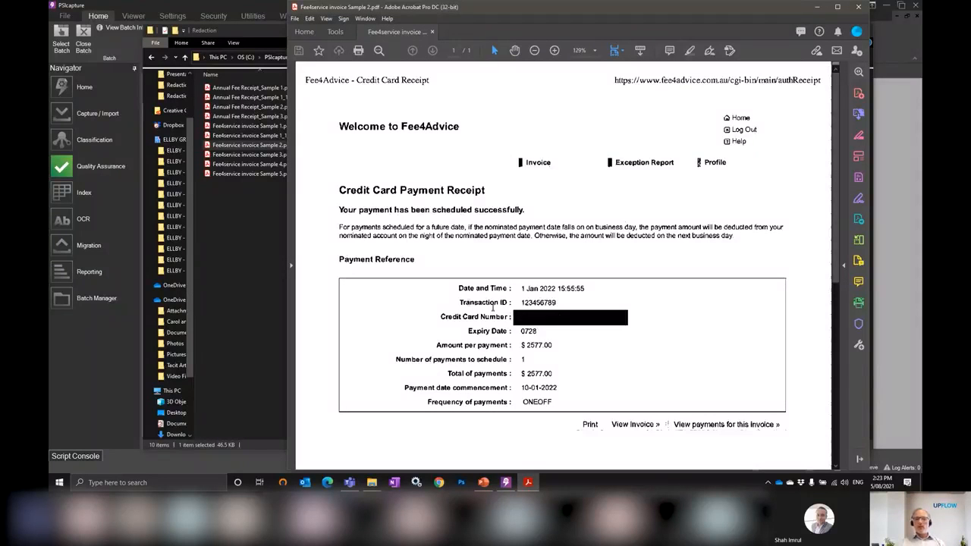
left_click_drag(467, 302, 563, 329)
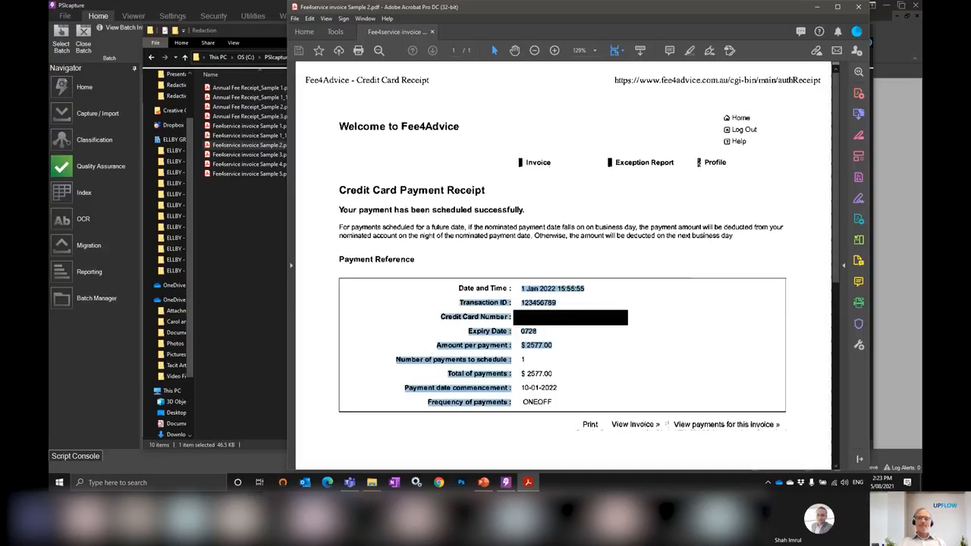
left_click(817, 7)
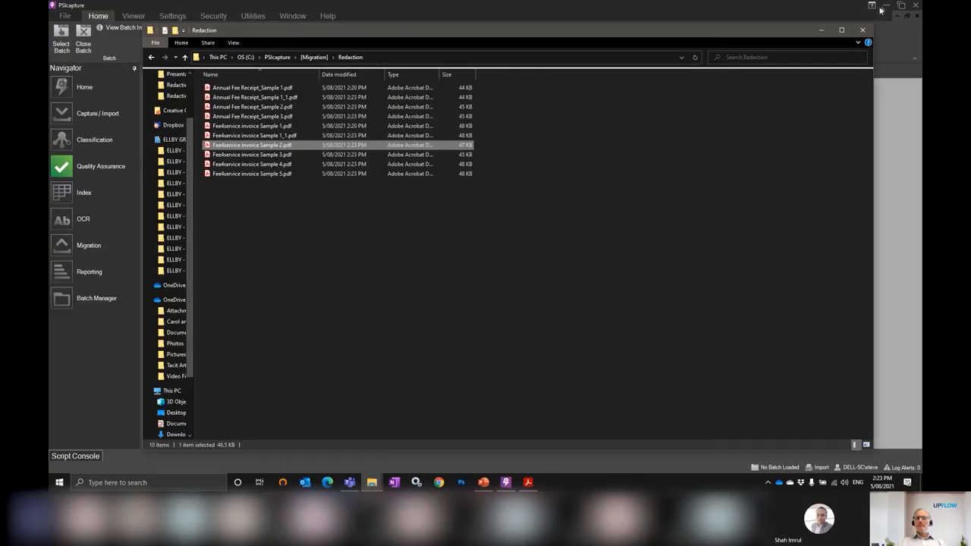
Switch to the PowerPoint presentation at the Event Q&A slide and bring up the Microsoft Teams window
key("alt+Tab")
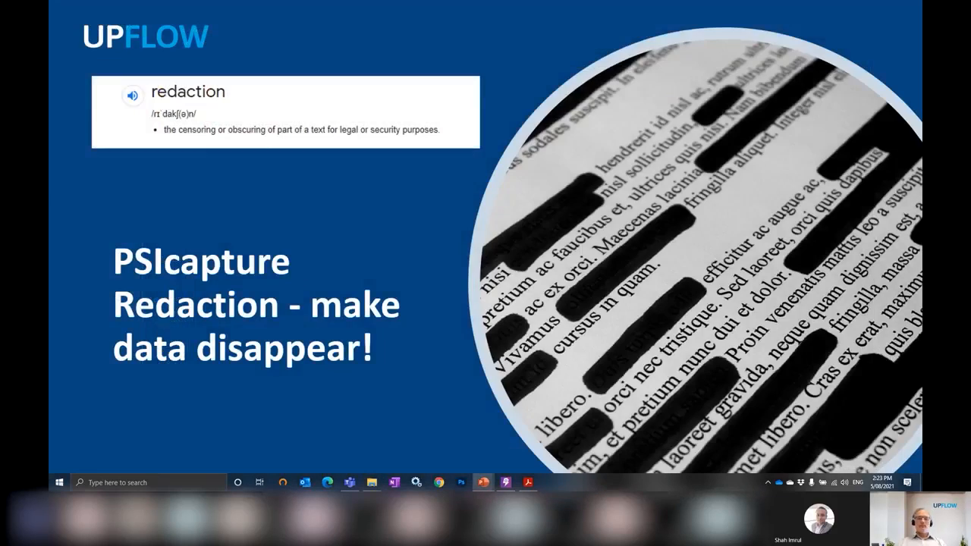
left_click(550, 152)
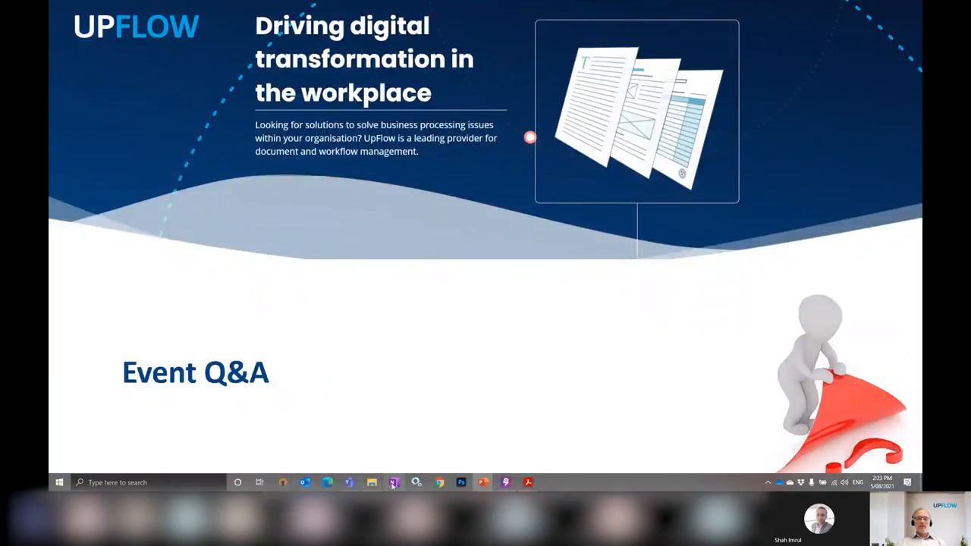
left_click(348, 484)
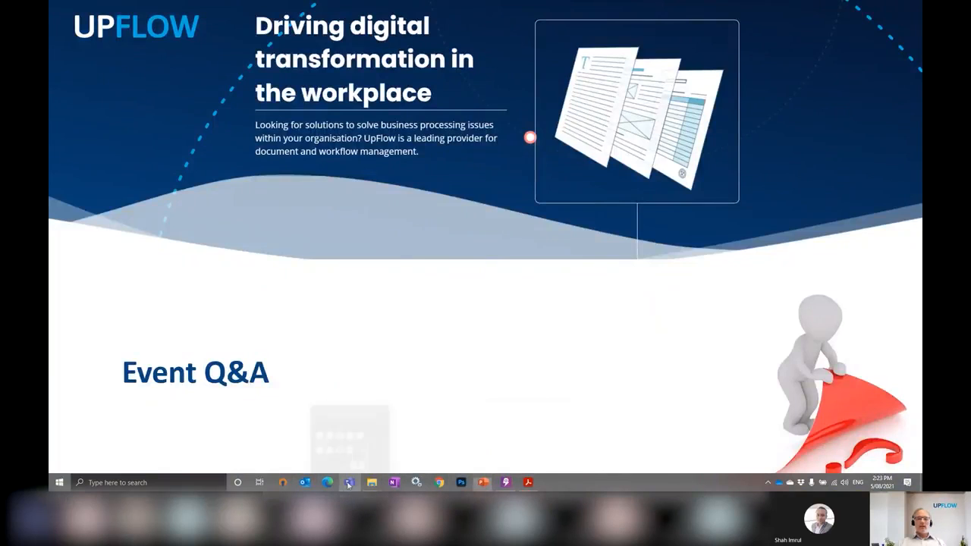